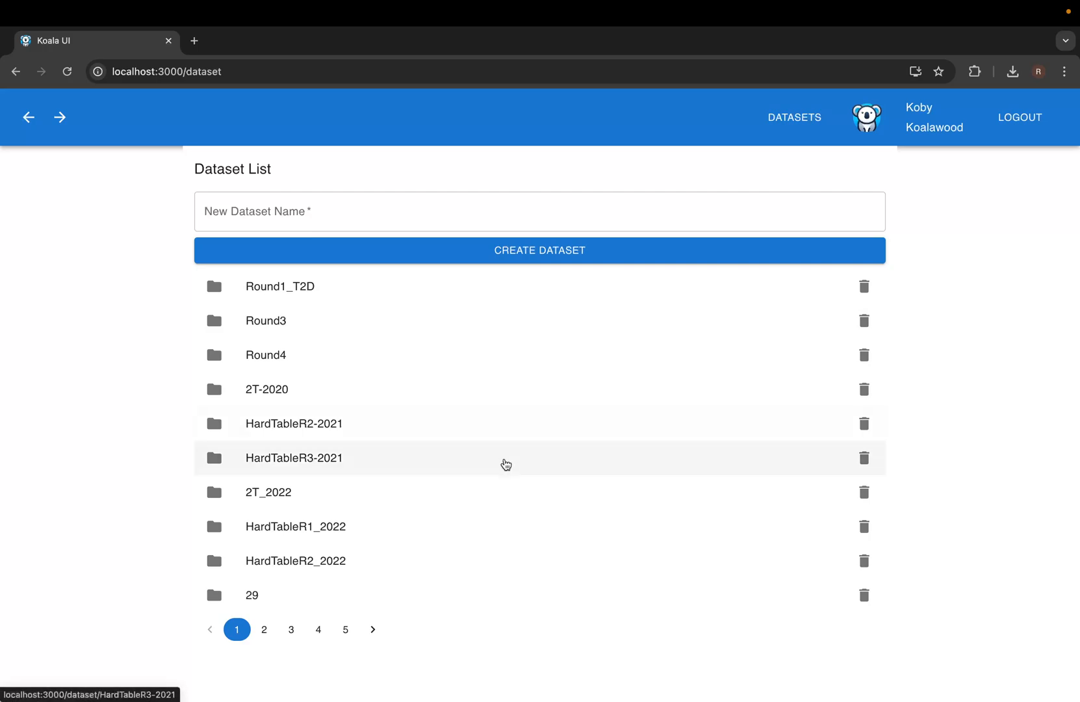
Go to page 4 of the dataset list and open the Spend Network dataset.
{"action": "left_click", "coordinate": [319, 629]}
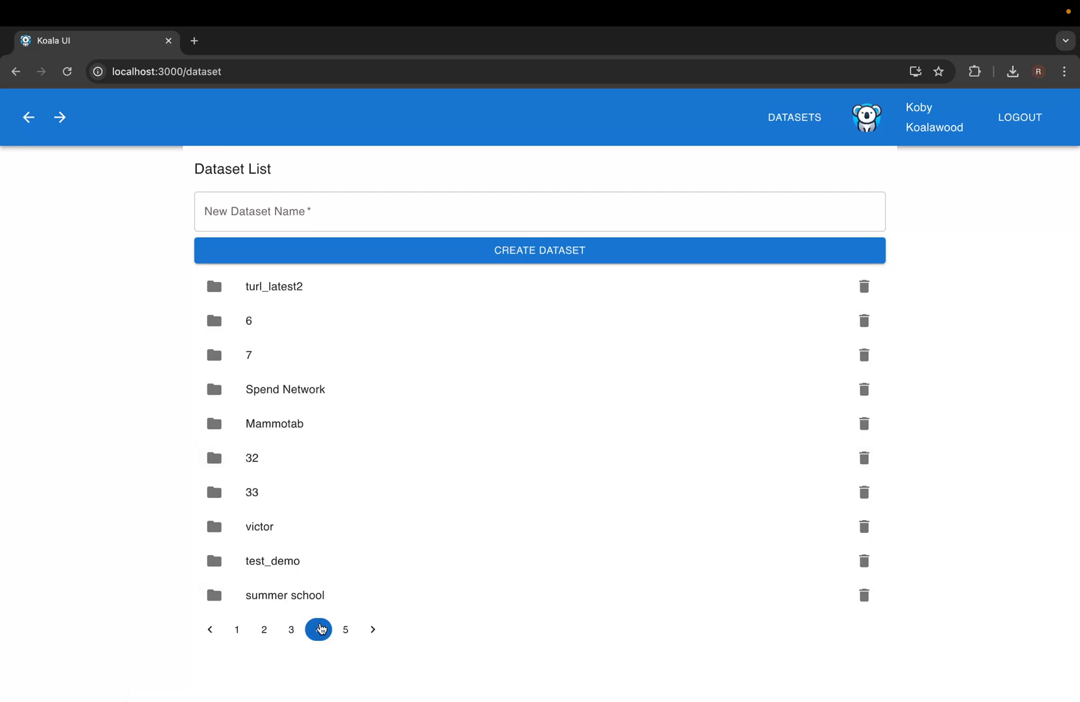
{"action": "left_click", "coordinate": [321, 400]}
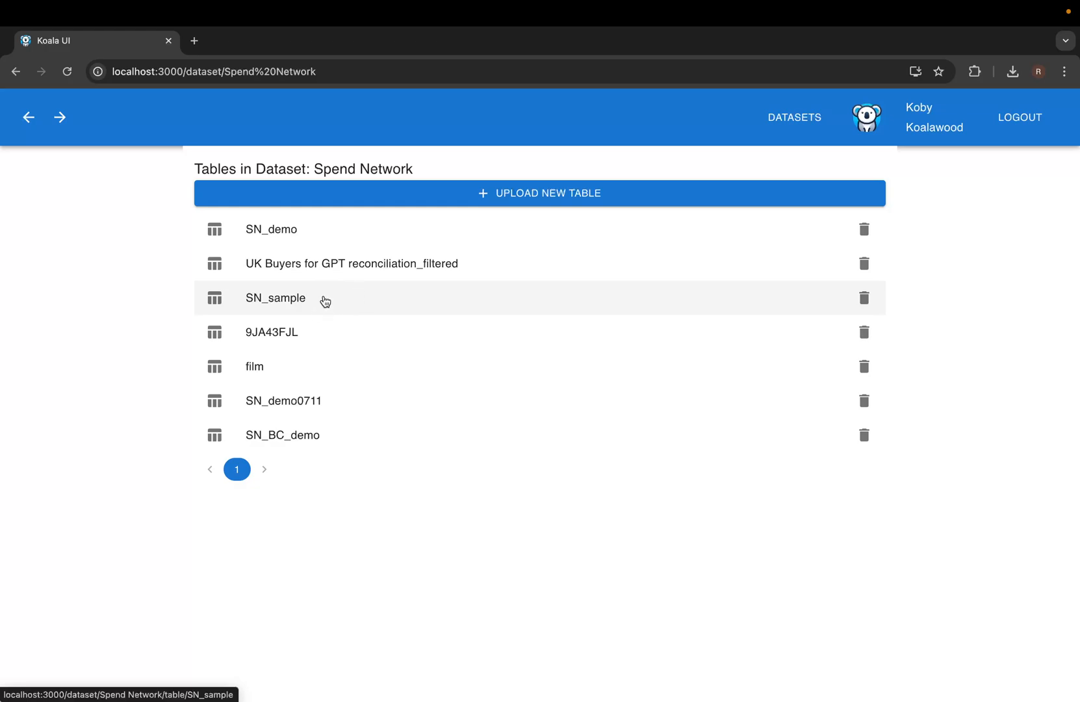
{"action": "left_click", "coordinate": [293, 304]}
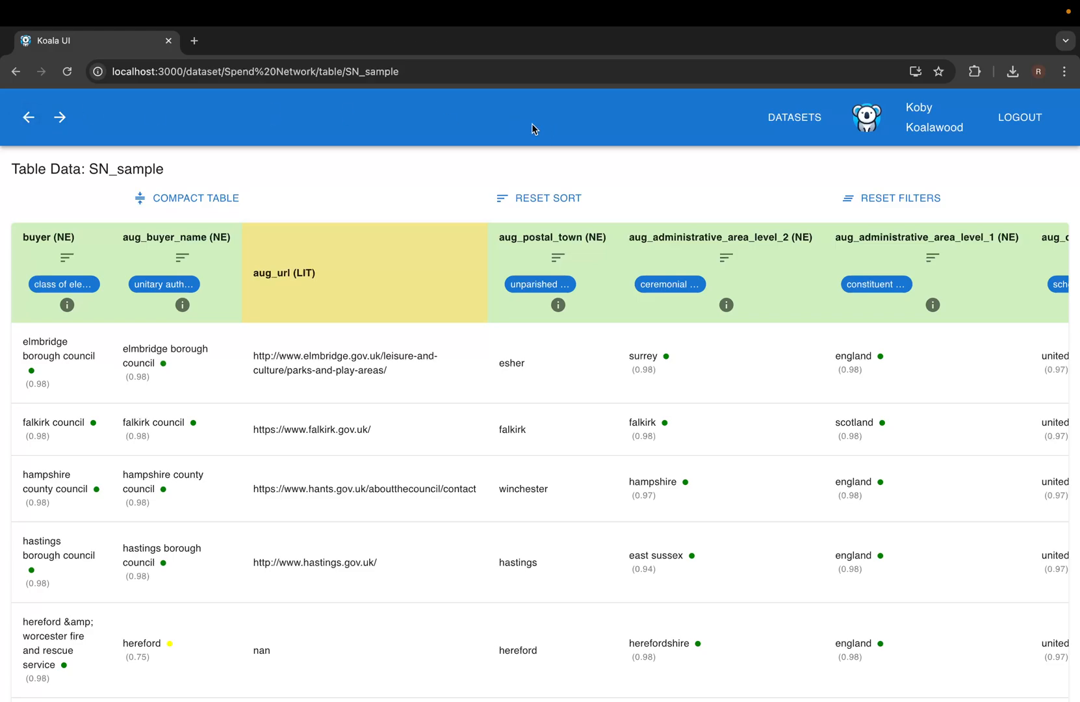
{"action": "left_click", "coordinate": [28, 119]}
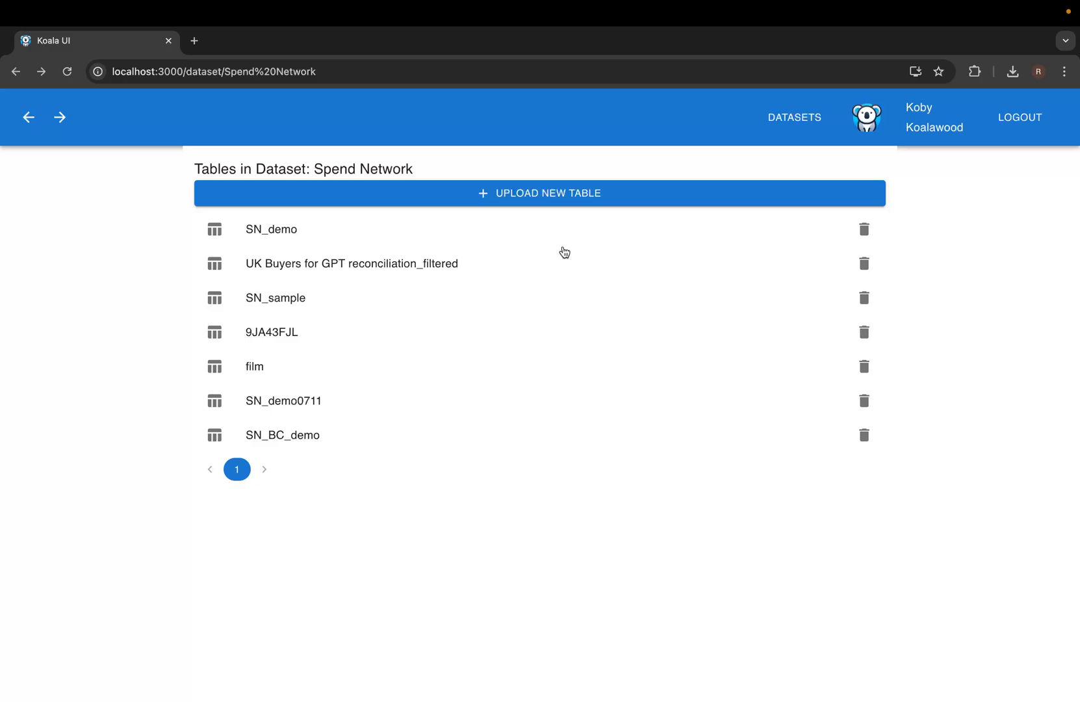
Upload SN.csv as a new table in Spend Network and open the resulting SN table.
{"action": "left_click", "coordinate": [570, 195]}
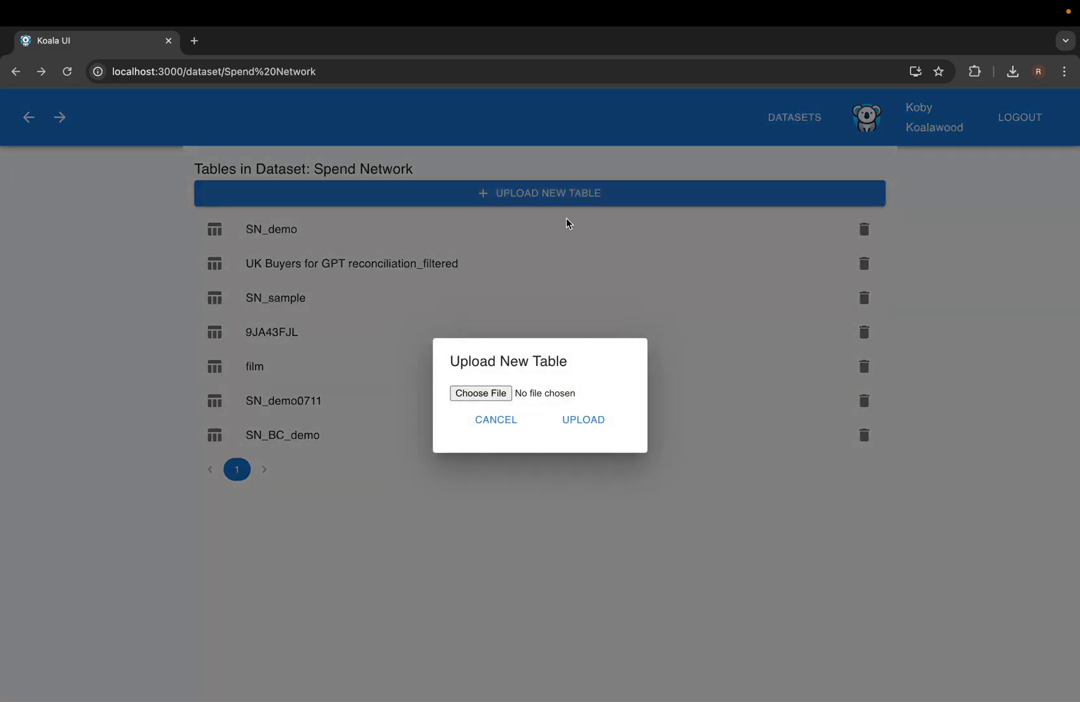
{"action": "left_click", "coordinate": [491, 394]}
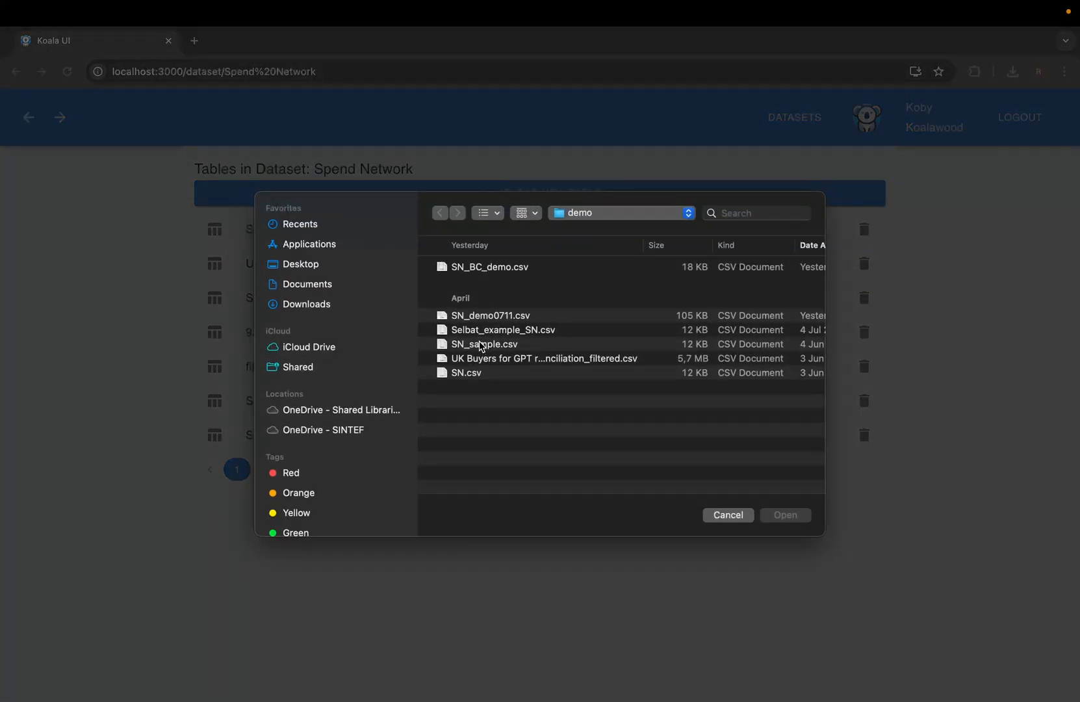
{"action": "left_click", "coordinate": [482, 374]}
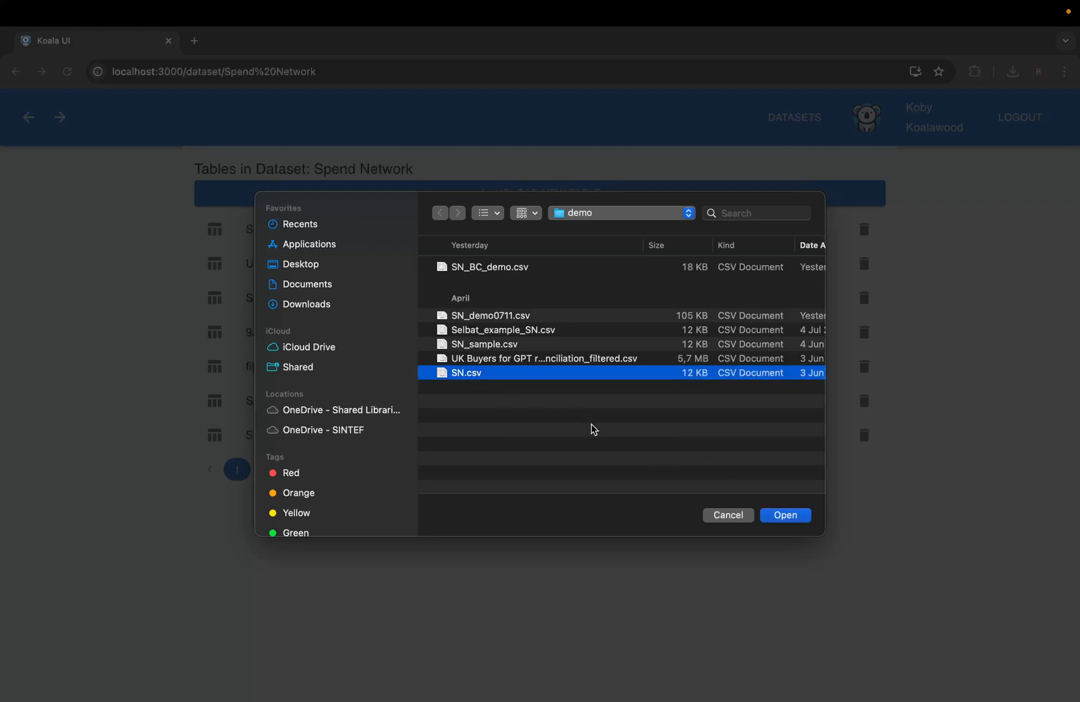
{"action": "left_click", "coordinate": [788, 516]}
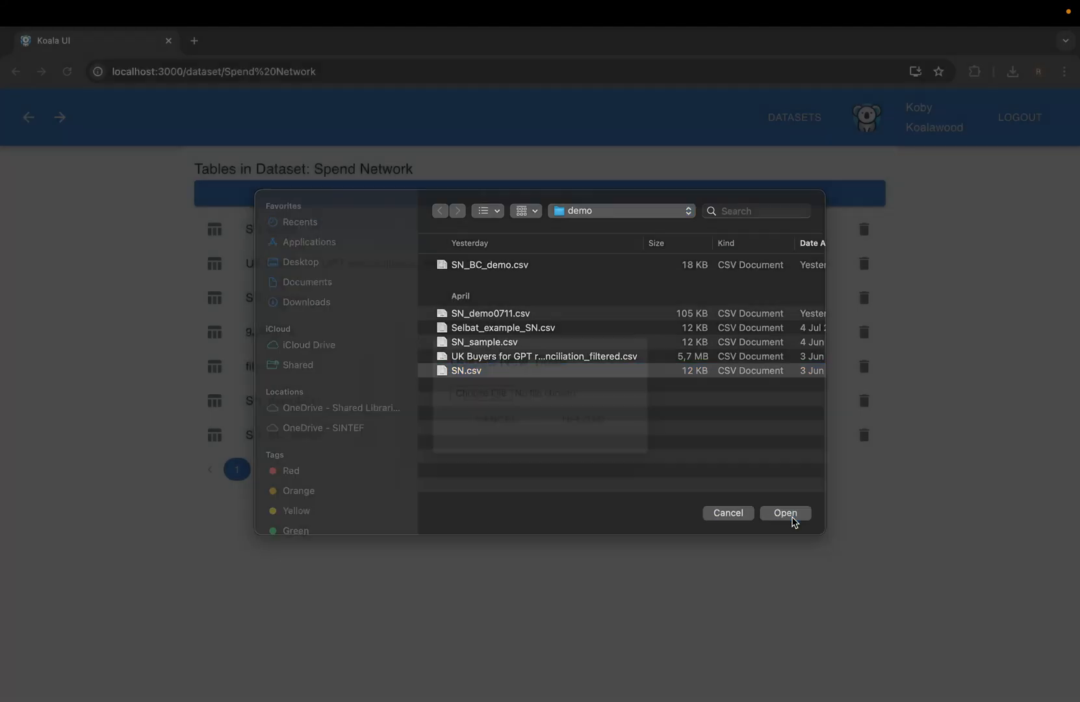
{"action": "left_click", "coordinate": [609, 427]}
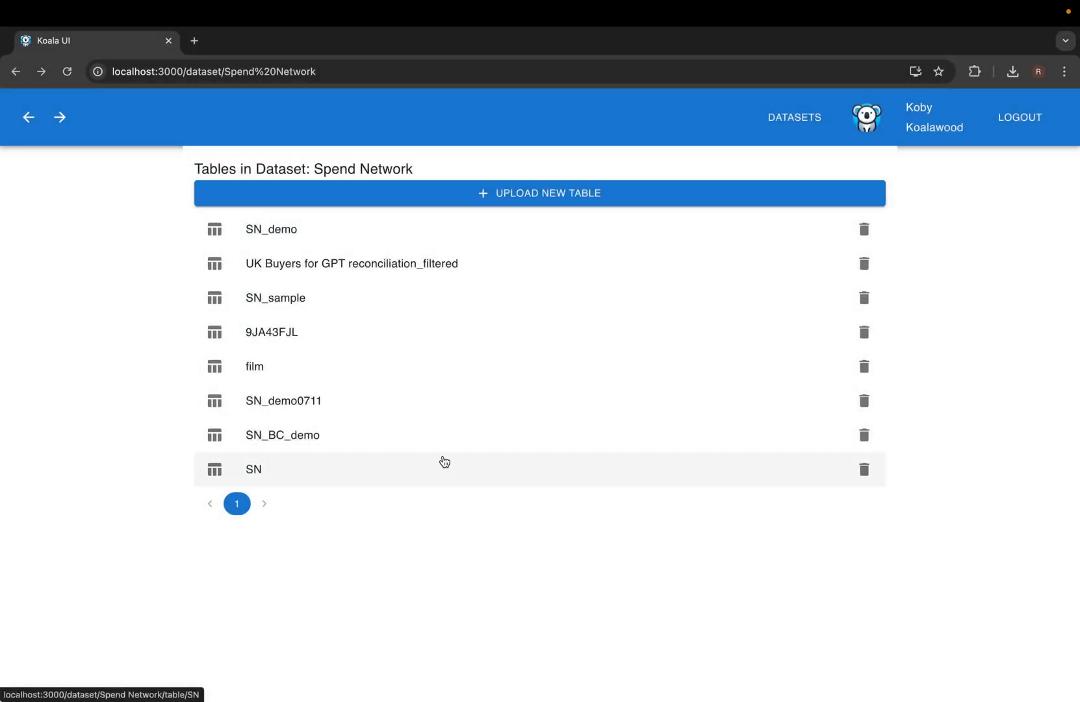
{"action": "left_click", "coordinate": [306, 478]}
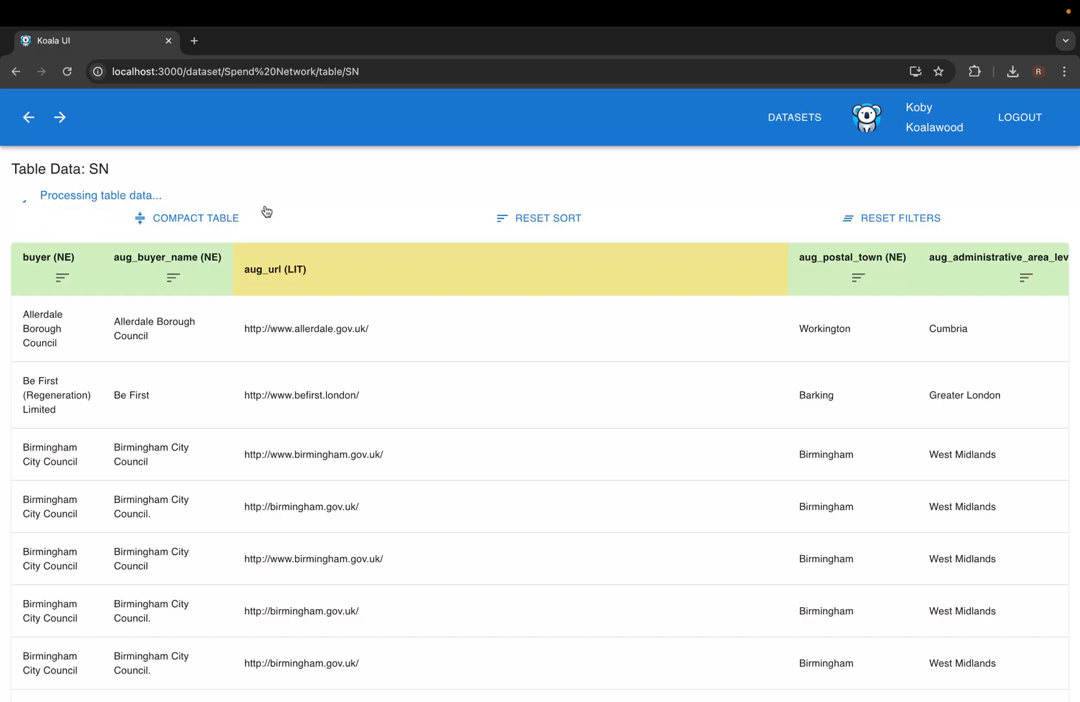
Scroll the SN table down and sideways to inspect its augmented name, URL and location columns.
{"action": "scroll", "coordinate": [448, 305], "scroll_direction": "down", "scroll_amount": 2}
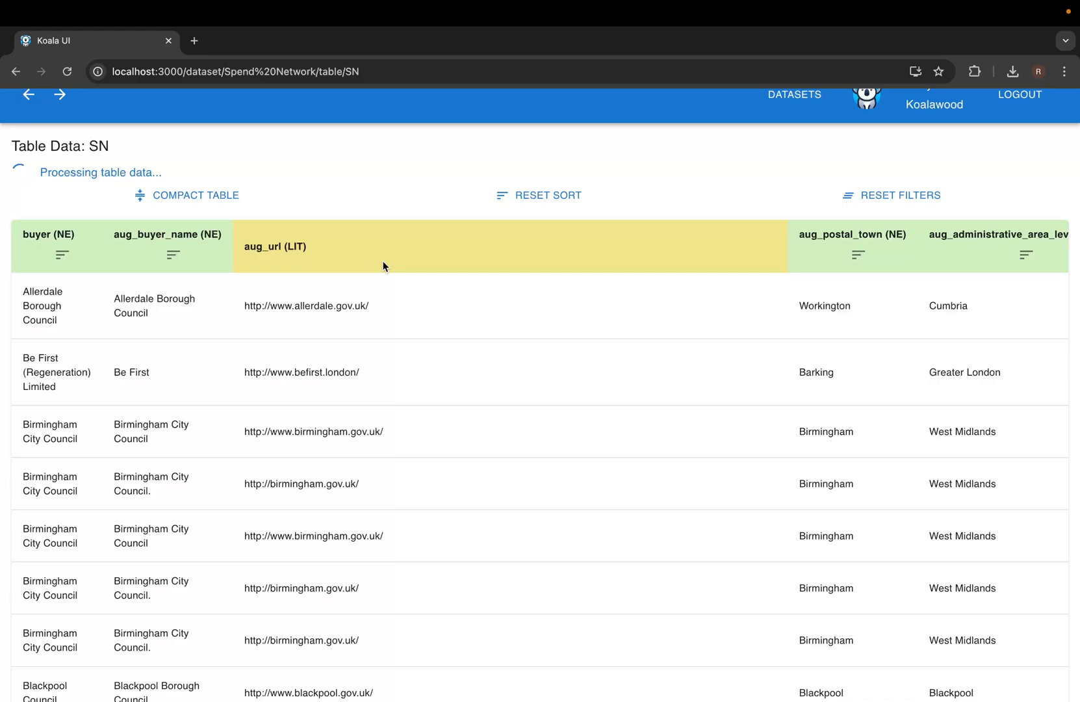
{"action": "scroll", "coordinate": [423, 312], "scroll_direction": "right", "scroll_amount": 5}
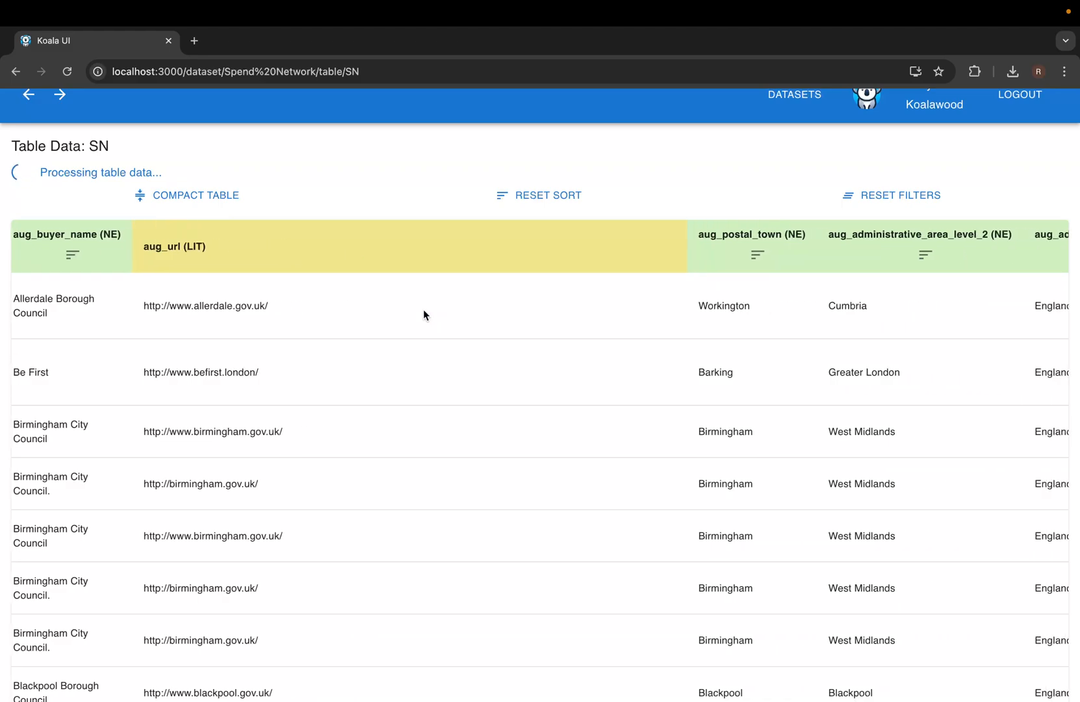
{"action": "scroll", "coordinate": [423, 310], "scroll_direction": "left", "scroll_amount": 6}
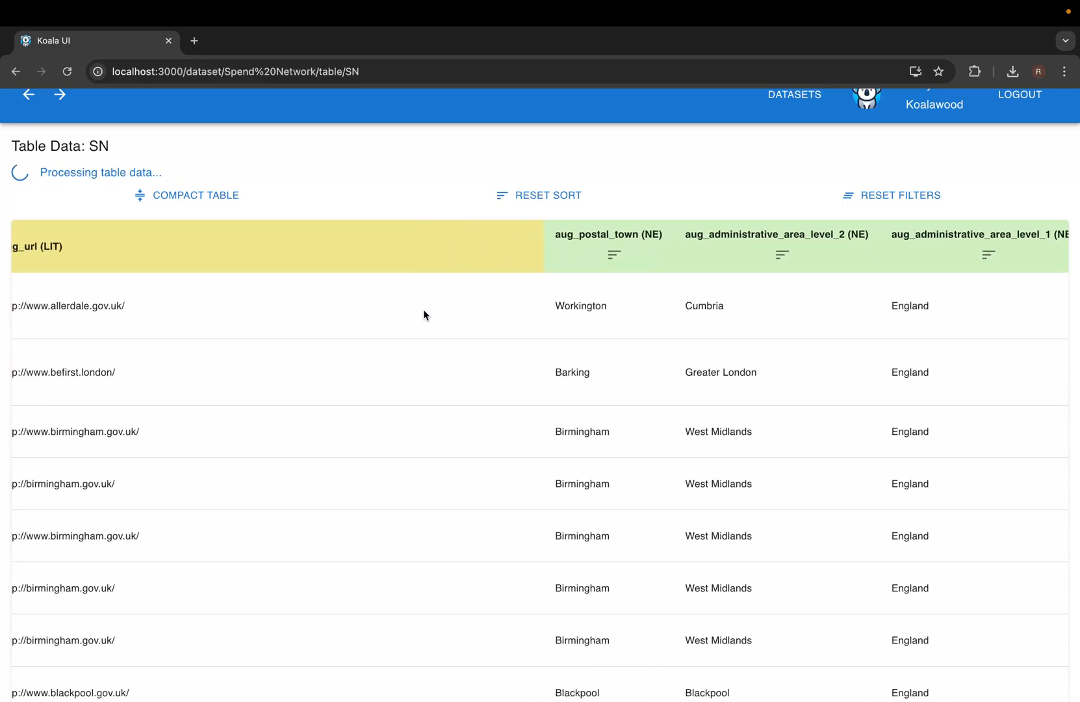
{"action": "scroll", "coordinate": [424, 310], "scroll_direction": "up", "scroll_amount": 1}
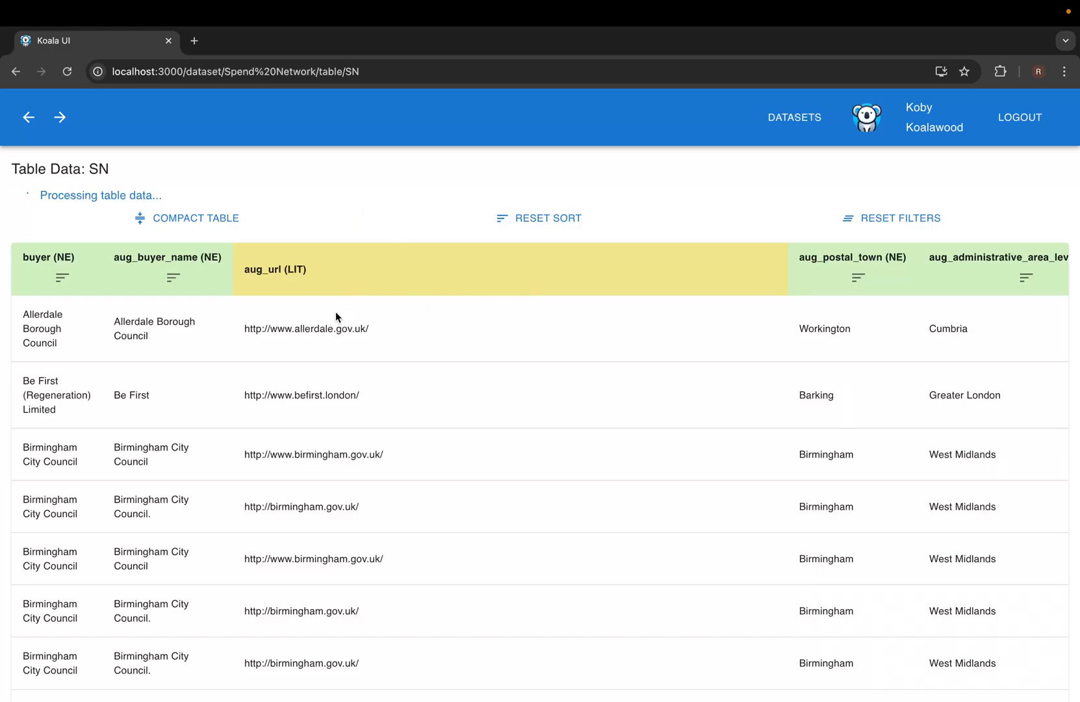
Scroll through the SN rows and back to the top to review annotated types and confidence scores.
{"action": "scroll", "coordinate": [337, 346], "scroll_direction": "down", "scroll_amount": 5}
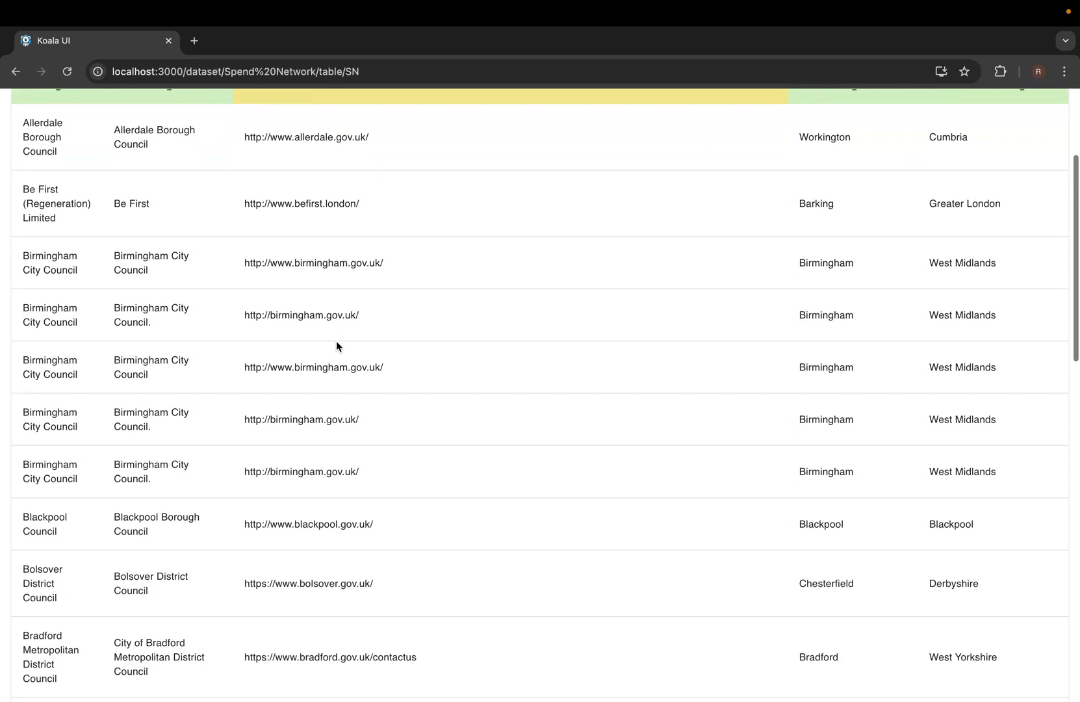
{"action": "scroll", "coordinate": [336, 345], "scroll_direction": "down", "scroll_amount": 5}
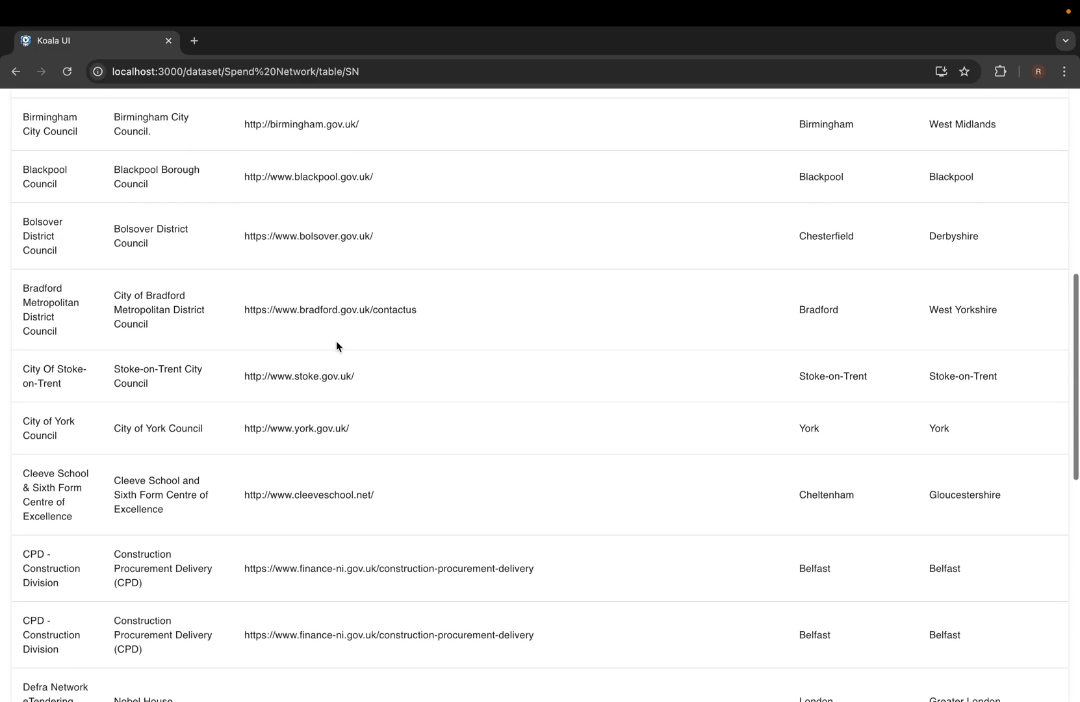
{"action": "scroll", "coordinate": [336, 344], "scroll_direction": "down", "scroll_amount": 4}
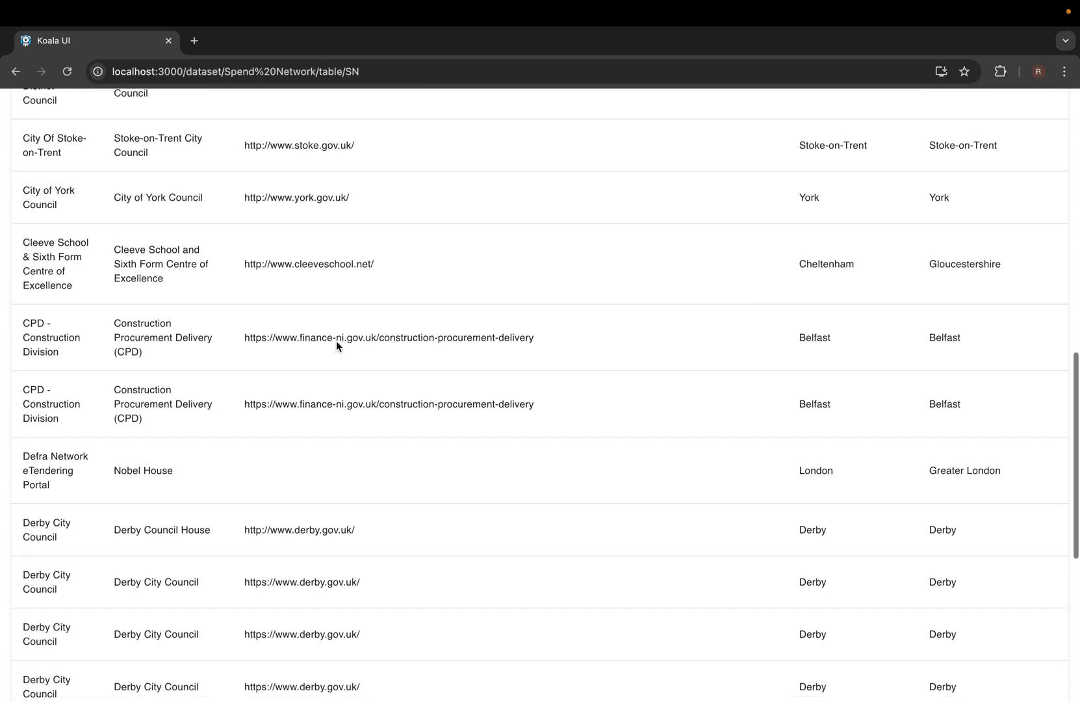
{"action": "scroll", "coordinate": [337, 343], "scroll_direction": "up", "scroll_amount": 1}
{"action": "scroll", "coordinate": [336, 342], "scroll_direction": "down", "scroll_amount": 3}
{"action": "scroll", "coordinate": [336, 341], "scroll_direction": "up", "scroll_amount": 7}
{"action": "scroll", "coordinate": [337, 341], "scroll_direction": "up", "scroll_amount": 6}
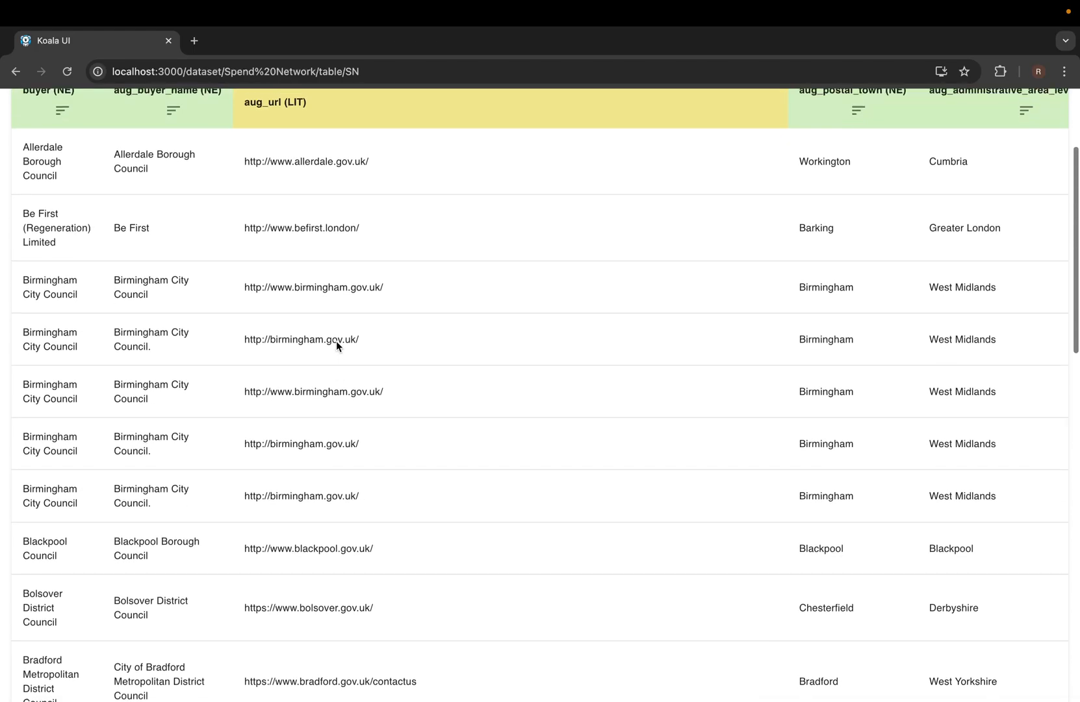
{"action": "scroll", "coordinate": [336, 341], "scroll_direction": "up", "scroll_amount": 2}
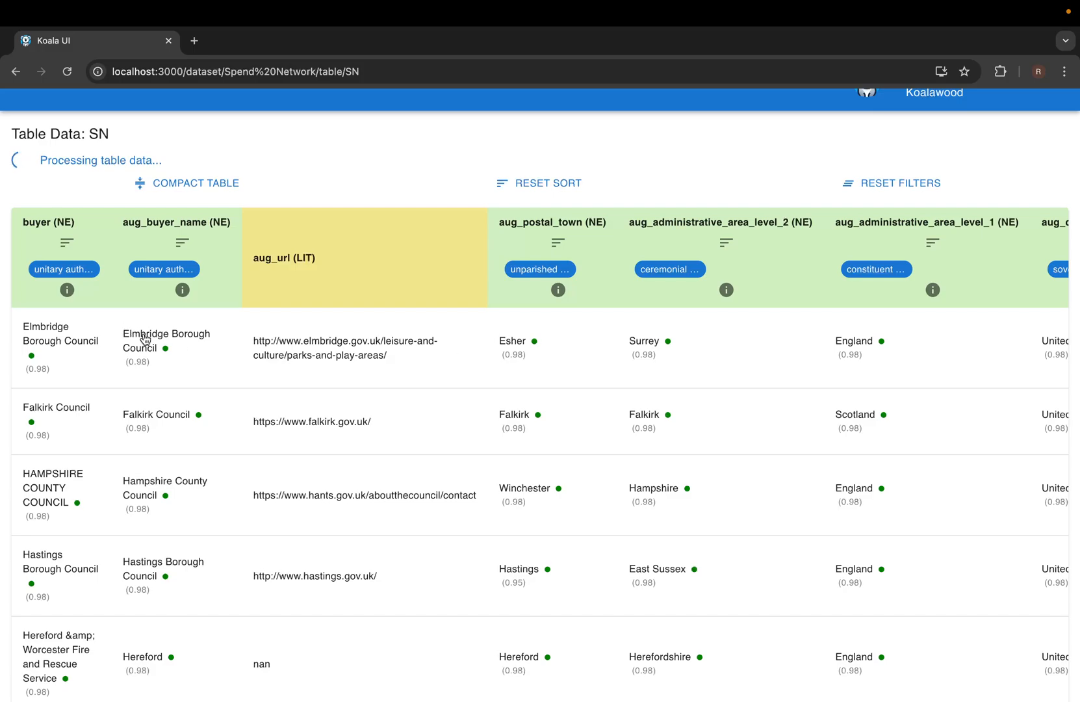
{"action": "mouse_move", "coordinate": [147, 340]}
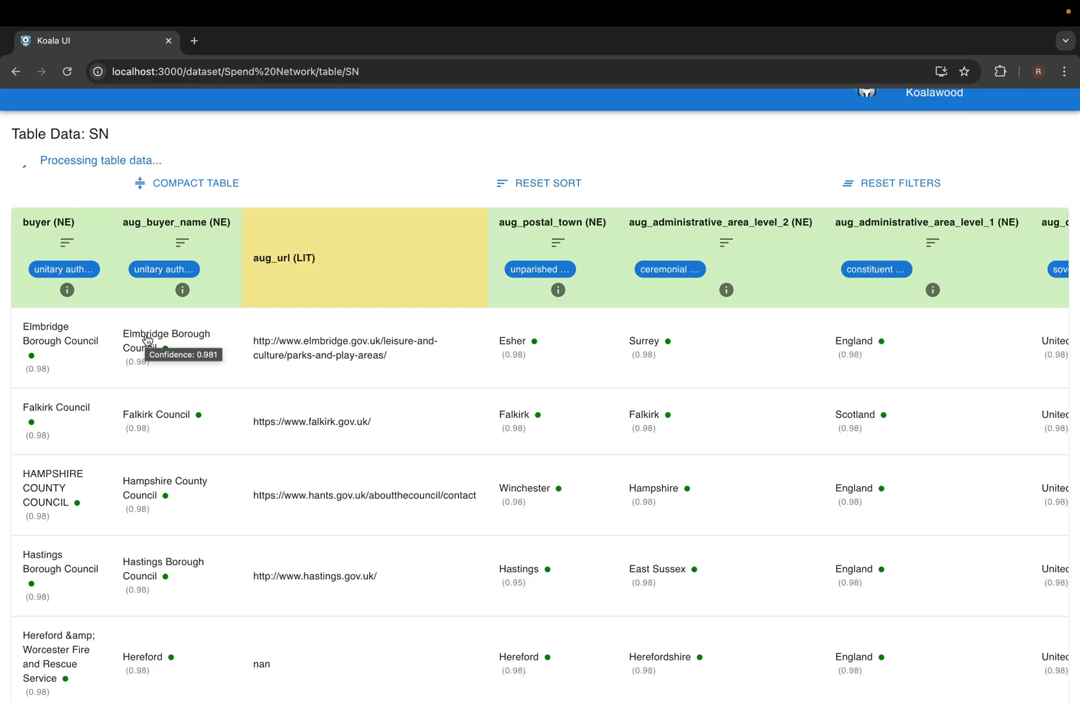
{"action": "mouse_move", "coordinate": [89, 360]}
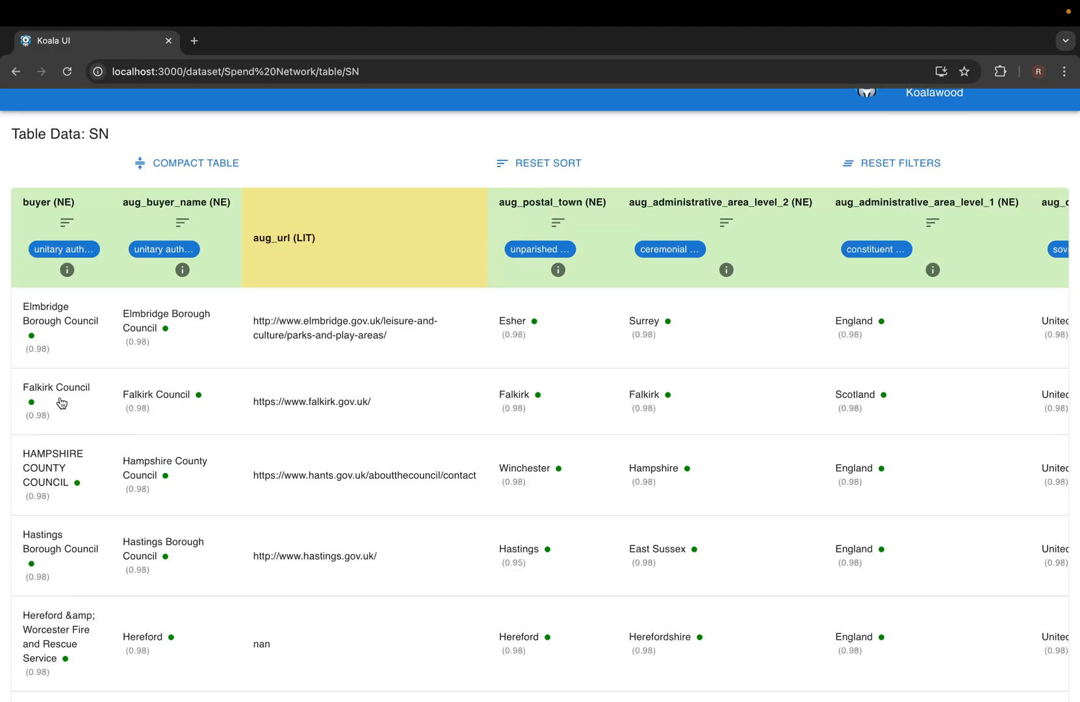
Show the Falkirk Council cell's candidates and open the top 0.979 candidate Q28530255 on Wikidata.
{"action": "left_click", "coordinate": [59, 407]}
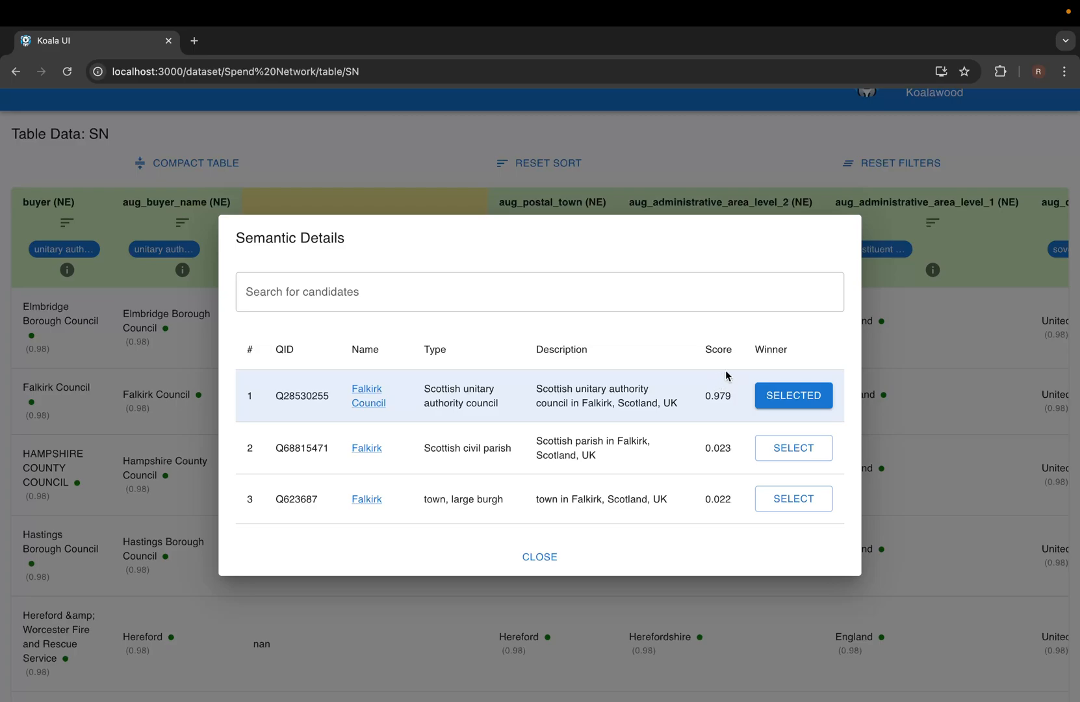
{"action": "left_click", "coordinate": [368, 402]}
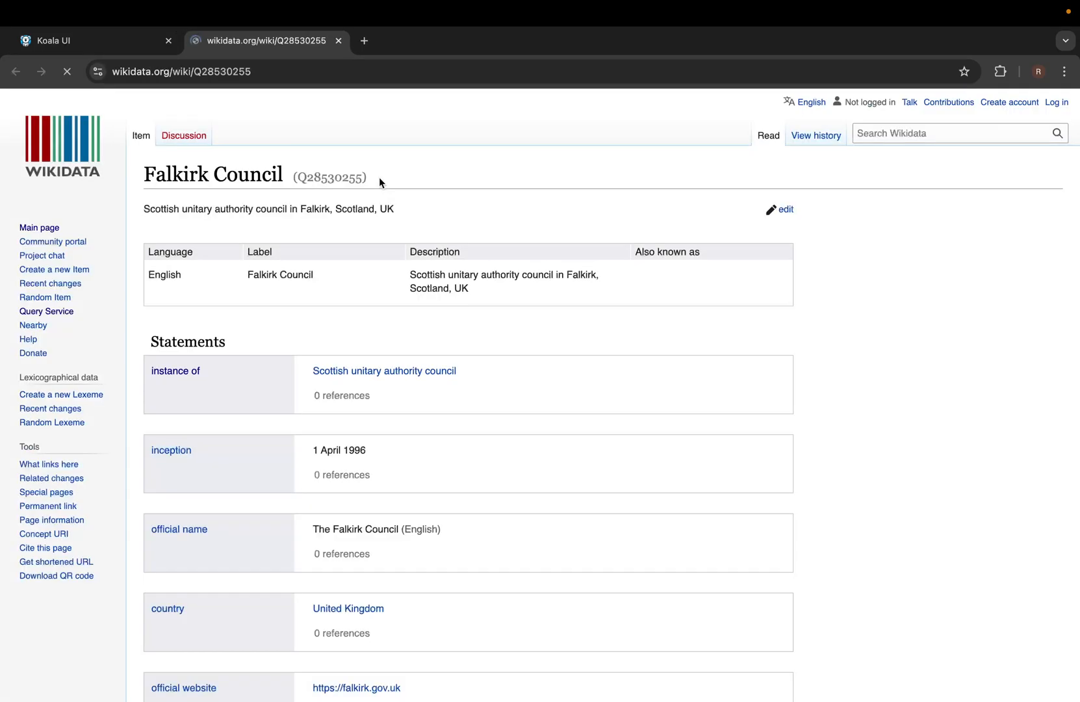
Return to Koala UI's Falkirk Council candidate list and start a candidate search.
{"action": "left_click", "coordinate": [106, 41]}
{"action": "left_click", "coordinate": [455, 292]}
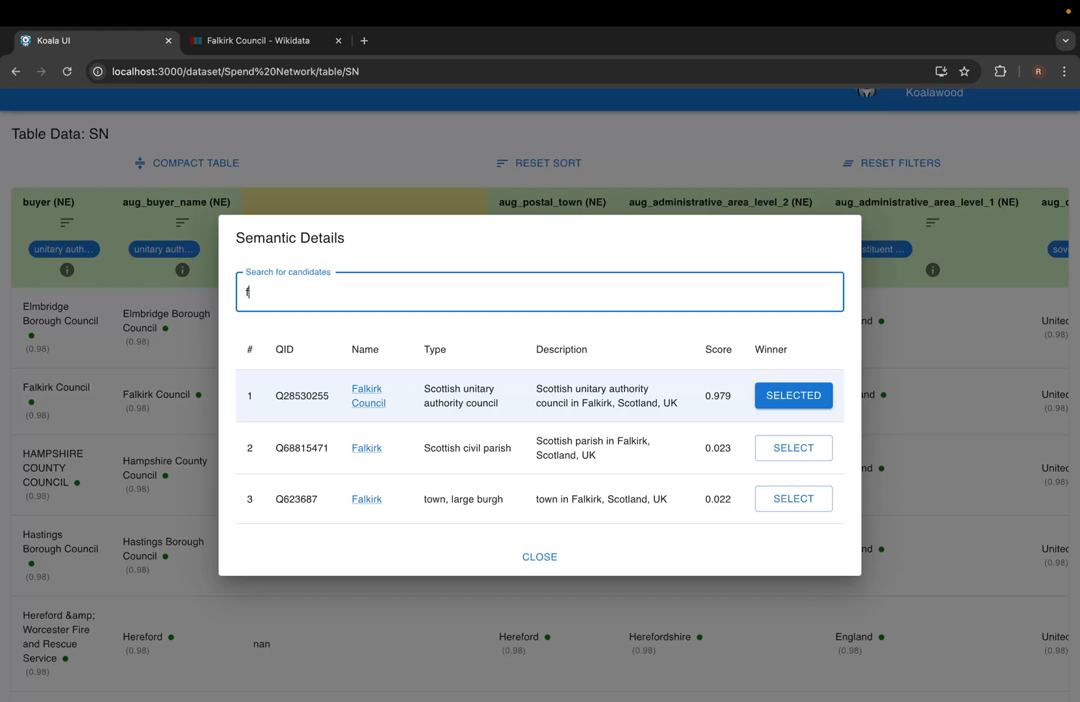
Search the Falkirk Council candidates for 'kirk co' and browse the results.
{"action": "type", "text": "kirk"}
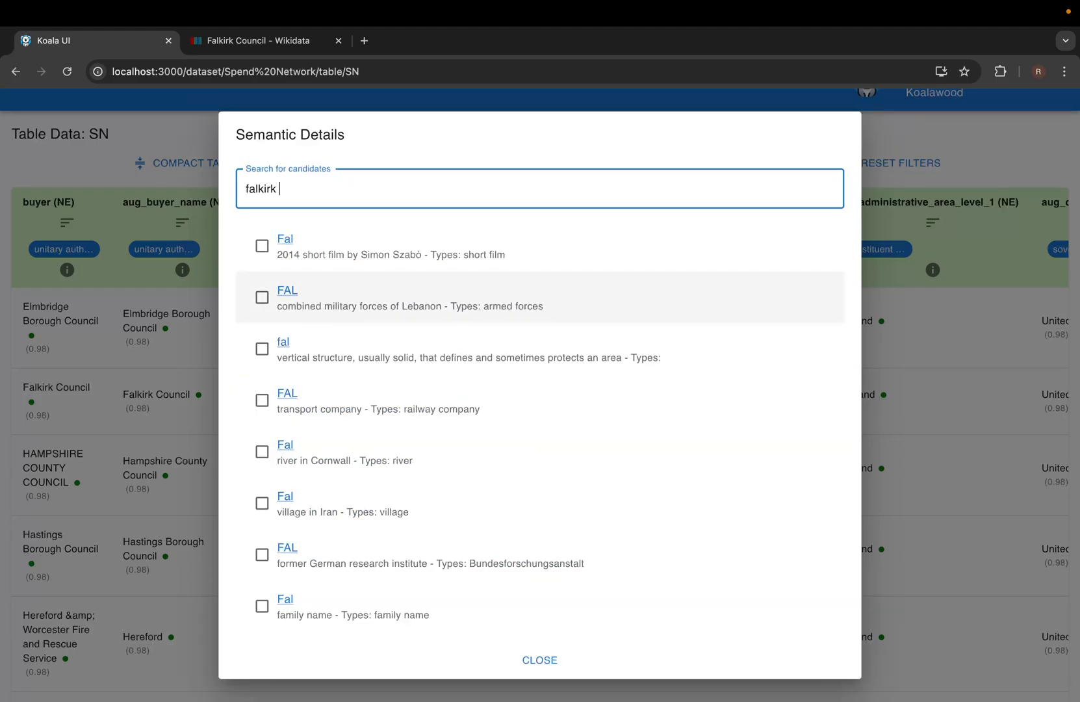
{"action": "type", "text": " council"}
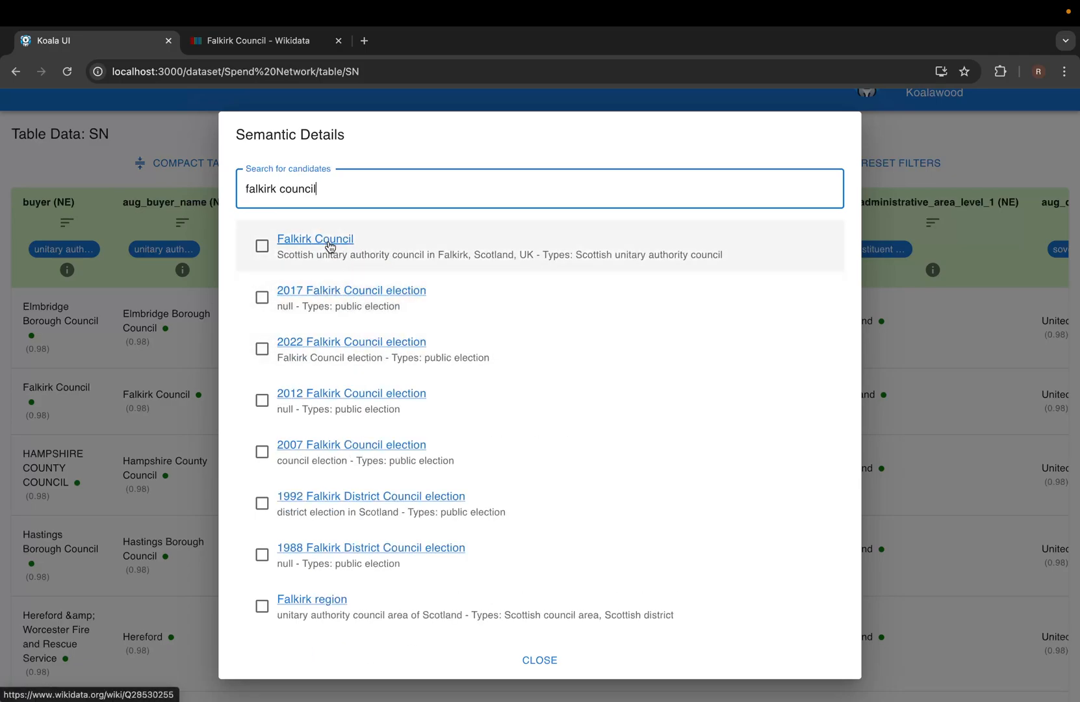
{"action": "scroll", "coordinate": [371, 322], "scroll_direction": "down", "scroll_amount": 1}
{"action": "scroll", "coordinate": [374, 326], "scroll_direction": "down", "scroll_amount": 5}
{"action": "scroll", "coordinate": [374, 327], "scroll_direction": "up", "scroll_amount": 4}
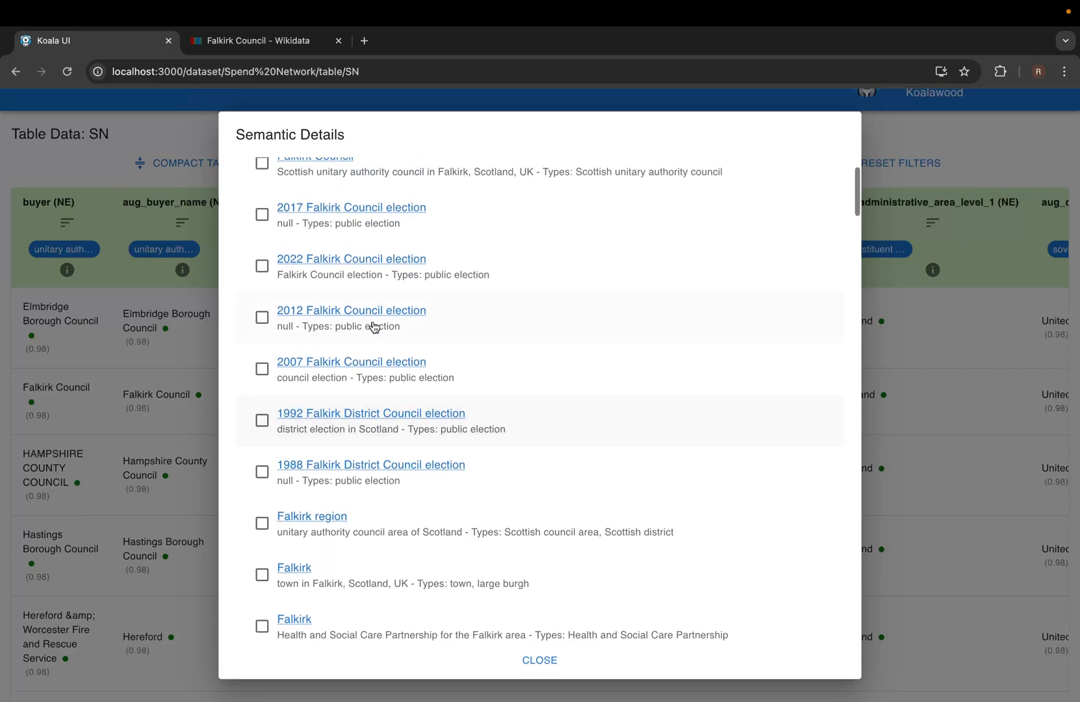
{"action": "scroll", "coordinate": [374, 326], "scroll_direction": "up", "scroll_amount": 2}
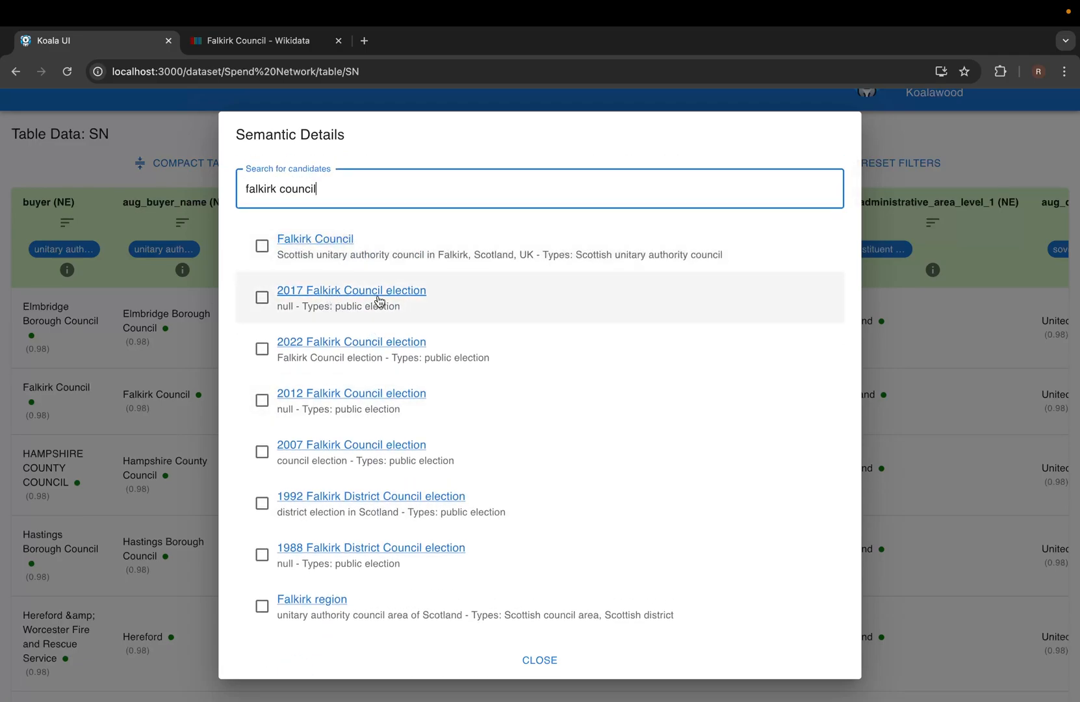
Open the 2022 Falkirk Council election candidate on Wikidata, then close the candidate details.
{"action": "left_click", "coordinate": [390, 341]}
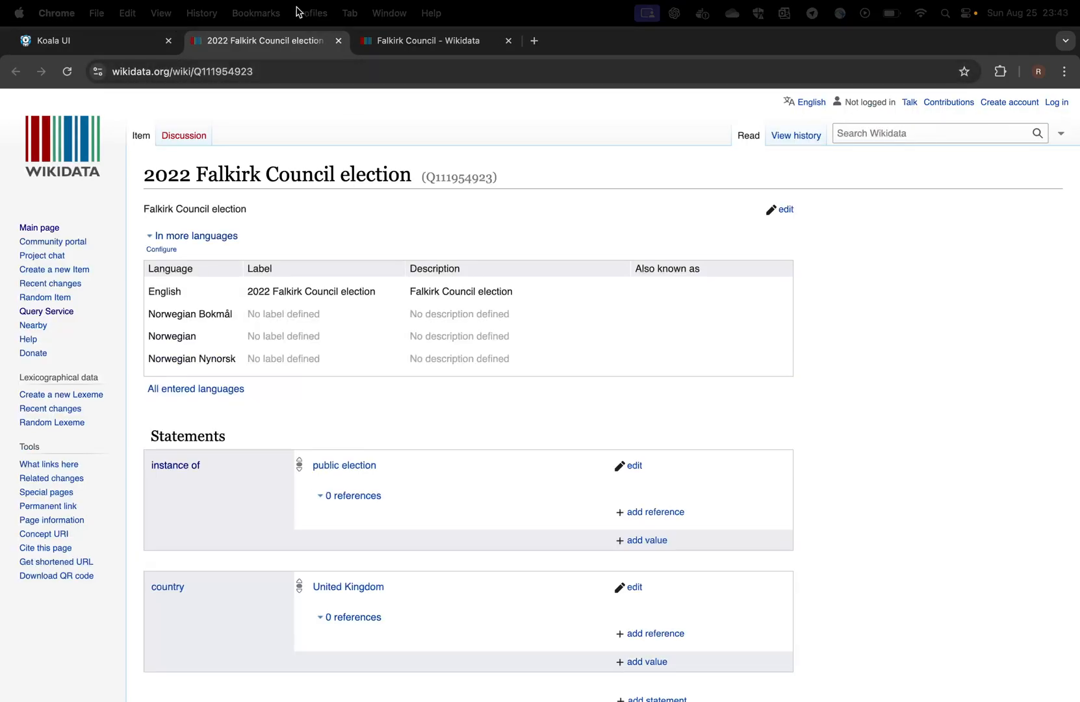
{"action": "left_click", "coordinate": [133, 43]}
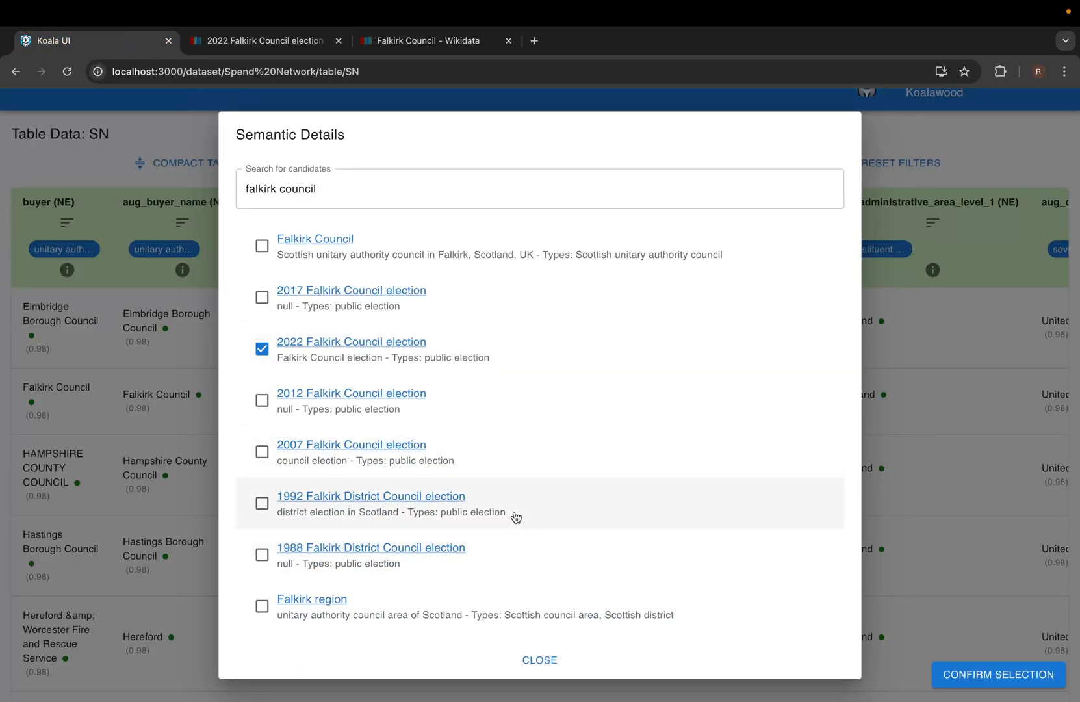
{"action": "left_click", "coordinate": [537, 661]}
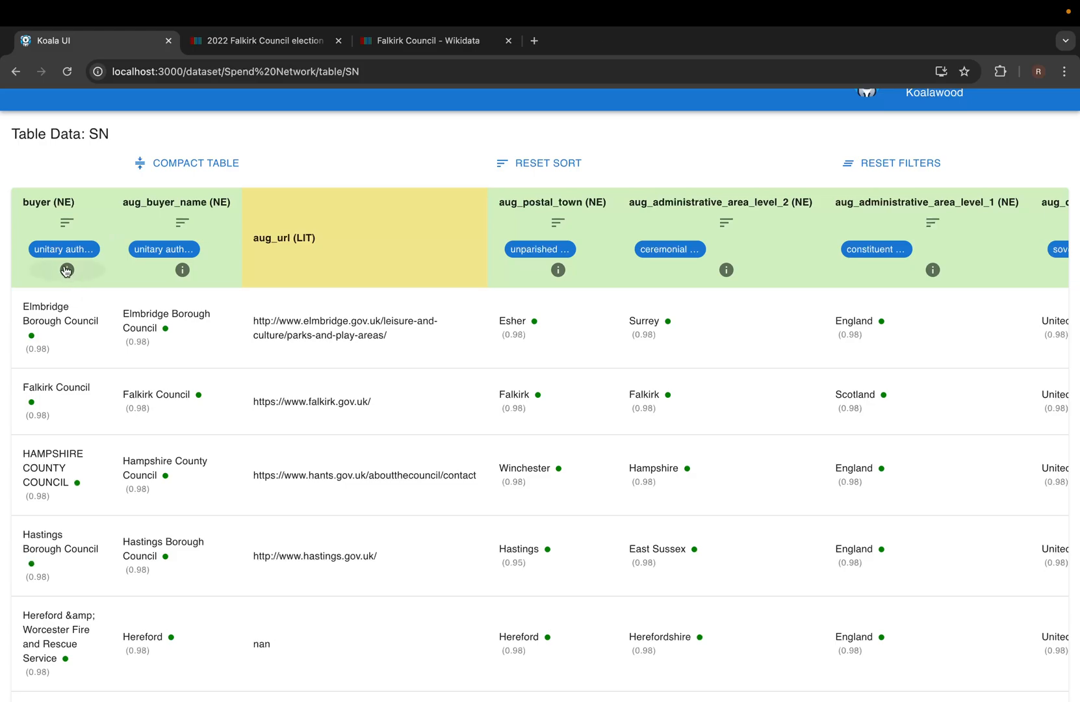
Filter the buyer column to include the unitary authority in England and unparished area types.
{"action": "mouse_move", "coordinate": [73, 268]}
{"action": "left_click", "coordinate": [68, 278]}
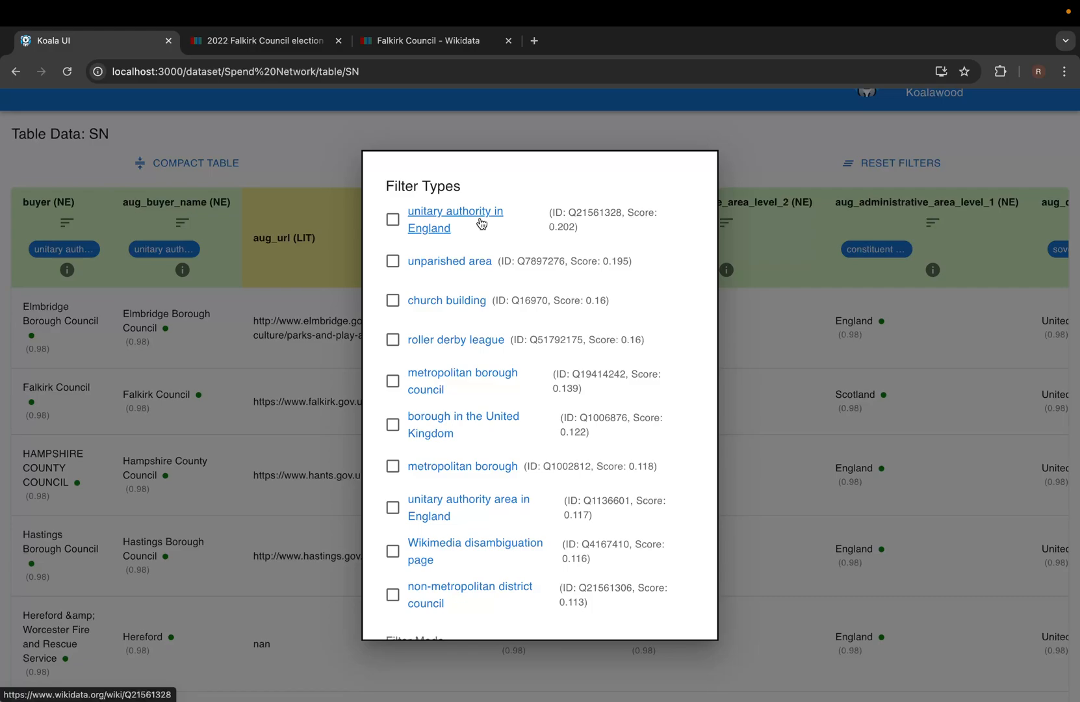
{"action": "left_click", "coordinate": [393, 219]}
{"action": "scroll", "coordinate": [415, 243], "scroll_direction": "down", "scroll_amount": 2}
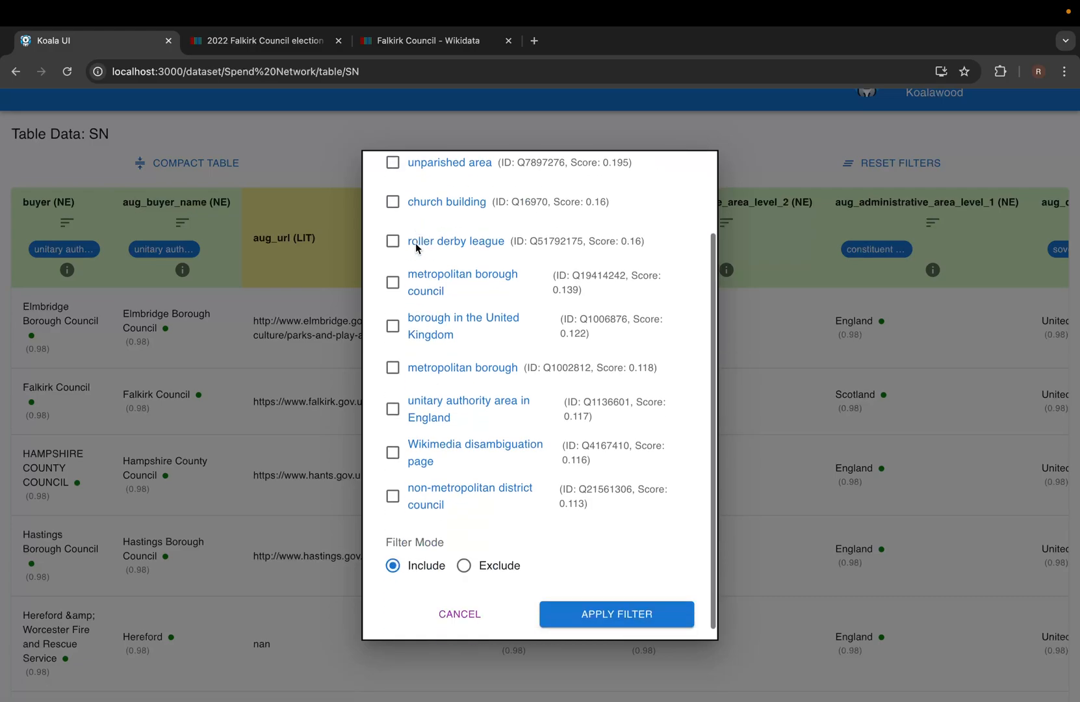
{"action": "scroll", "coordinate": [422, 242], "scroll_direction": "up", "scroll_amount": 2}
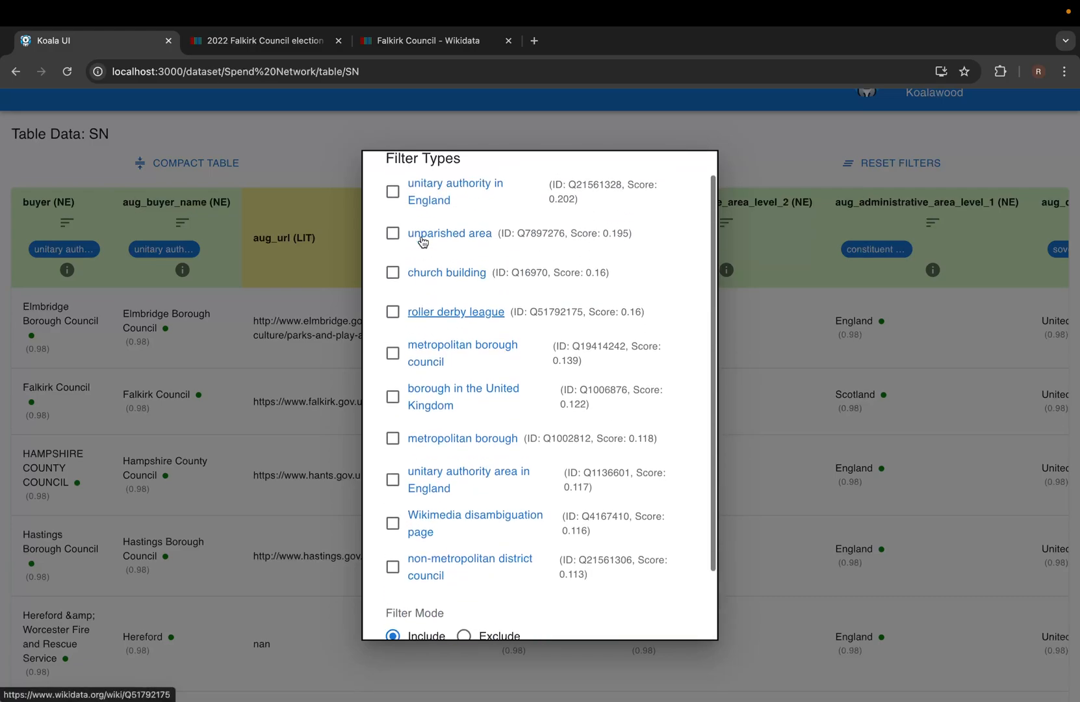
{"action": "scroll", "coordinate": [423, 241], "scroll_direction": "up", "scroll_amount": 1}
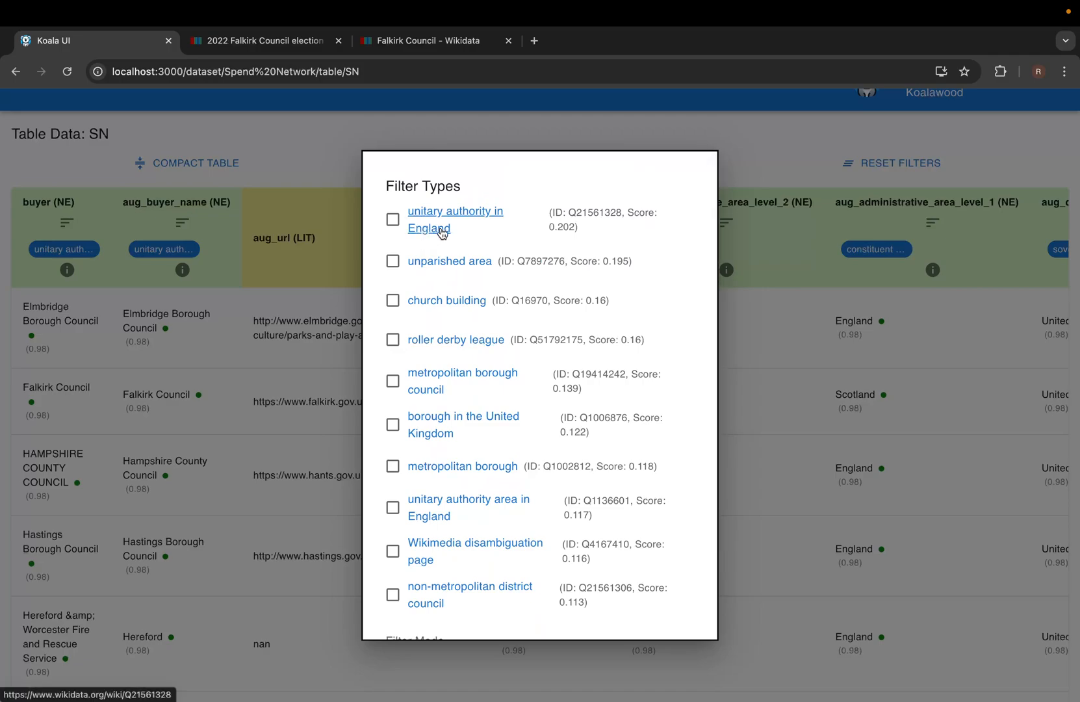
{"action": "left_click", "coordinate": [392, 219]}
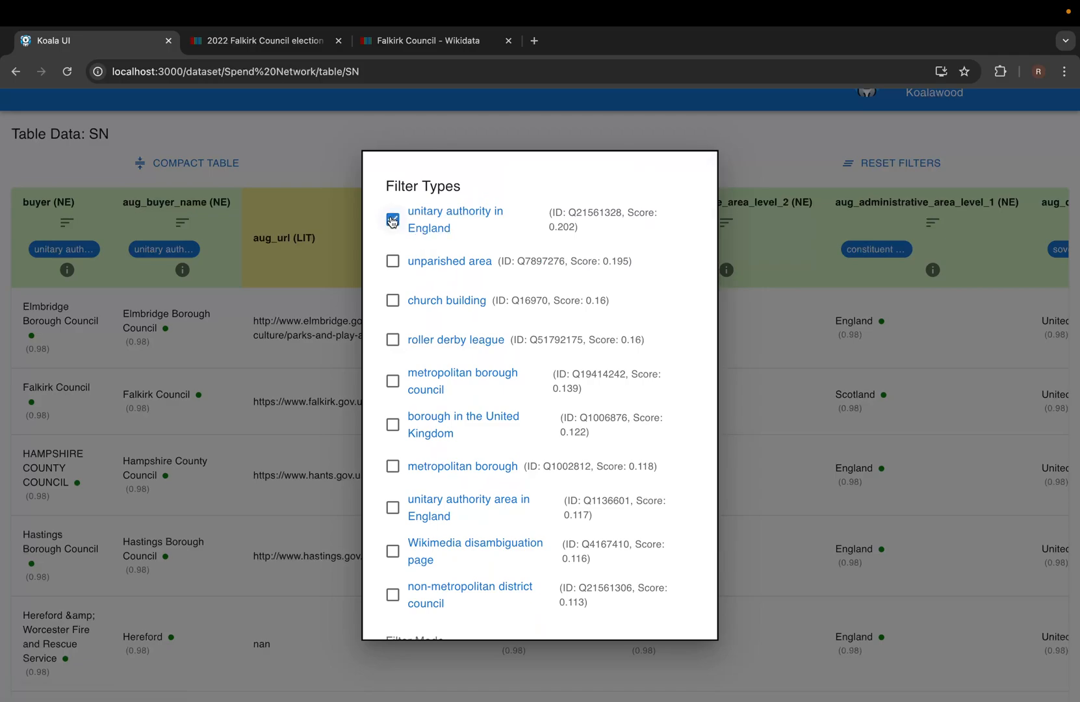
{"action": "left_click", "coordinate": [393, 265]}
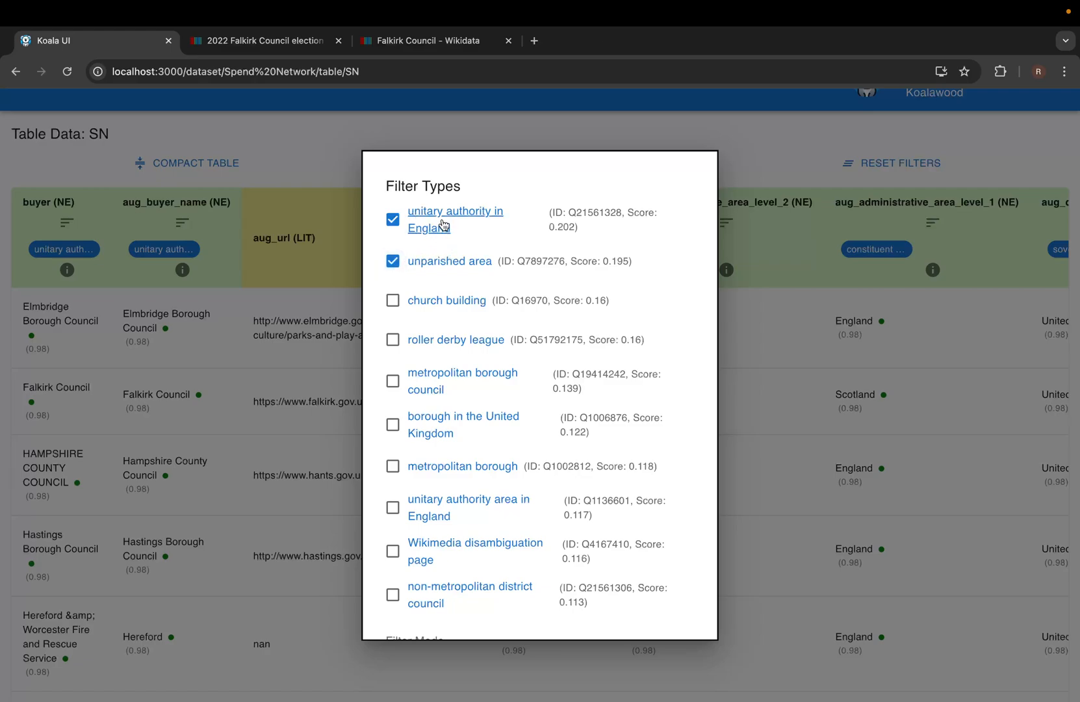
{"action": "scroll", "coordinate": [556, 268], "scroll_direction": "down", "scroll_amount": 3}
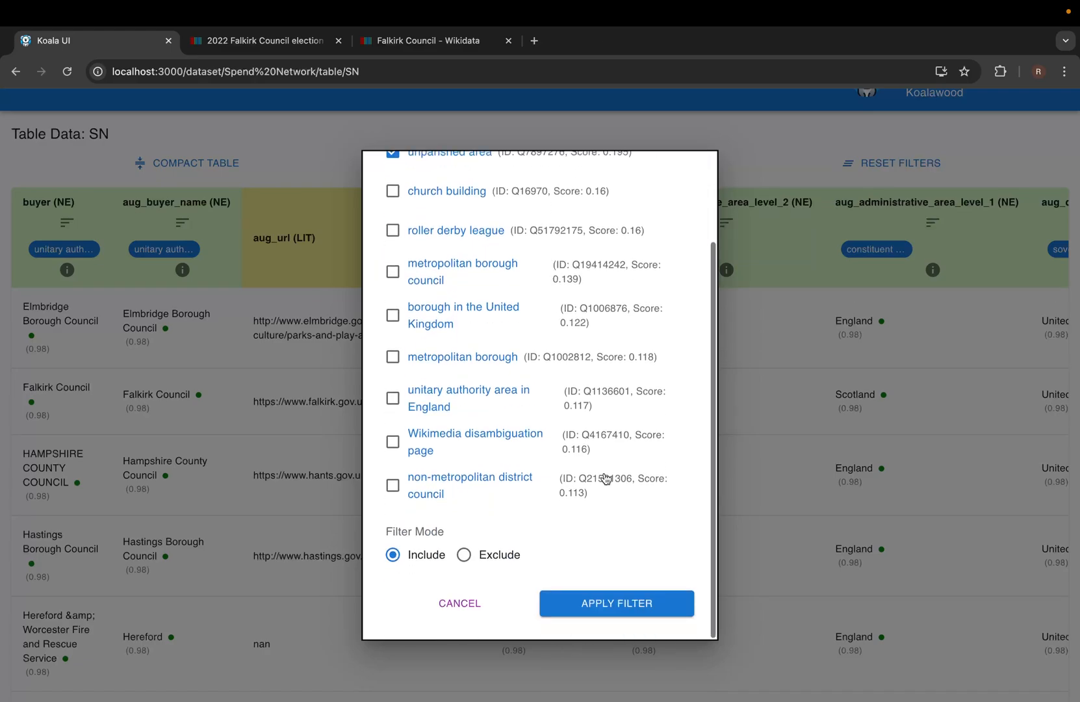
{"action": "left_click", "coordinate": [635, 607]}
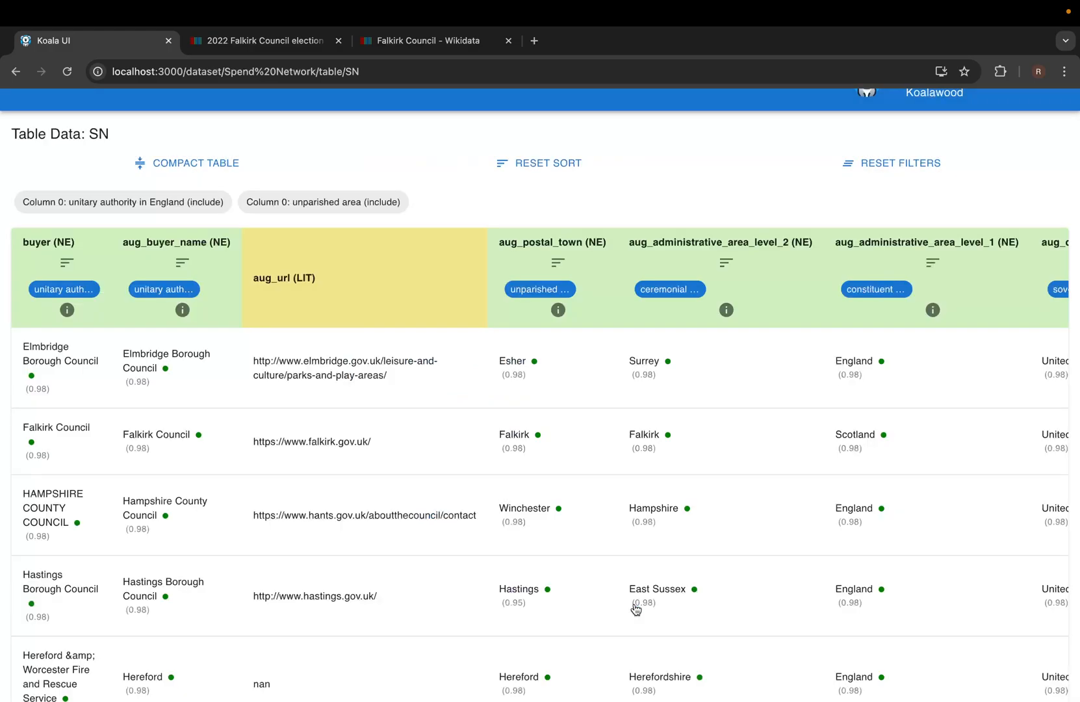
{"action": "scroll", "coordinate": [253, 389], "scroll_direction": "down", "scroll_amount": 5}
{"action": "scroll", "coordinate": [254, 390], "scroll_direction": "up", "scroll_amount": 2}
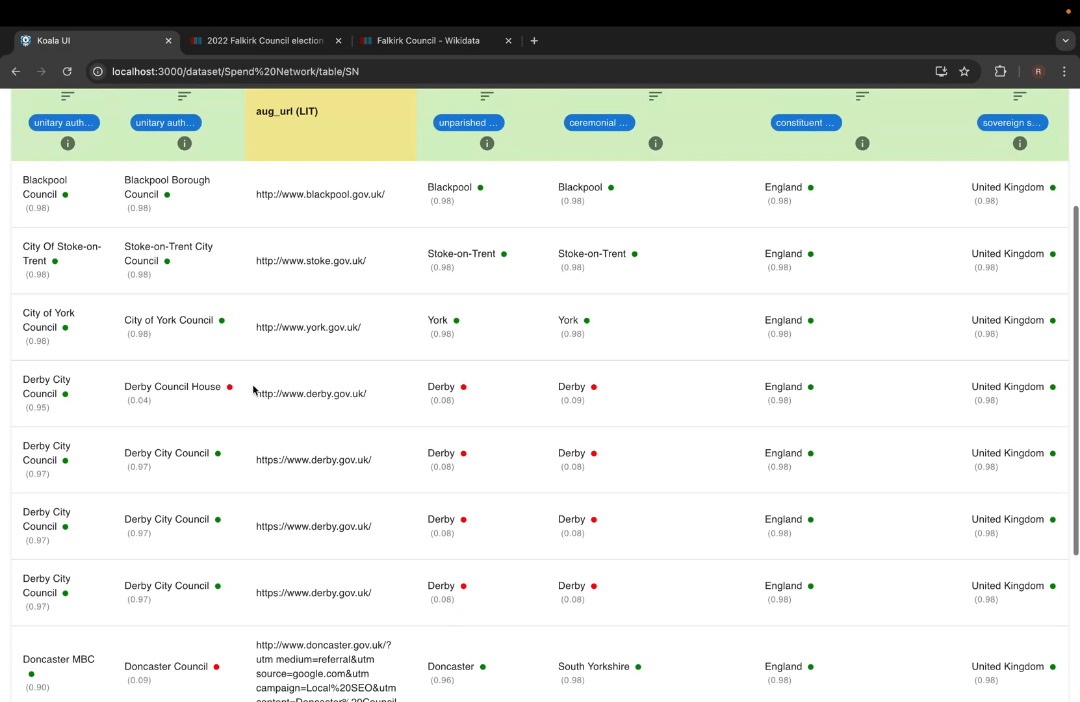
{"action": "left_click", "coordinate": [65, 207]}
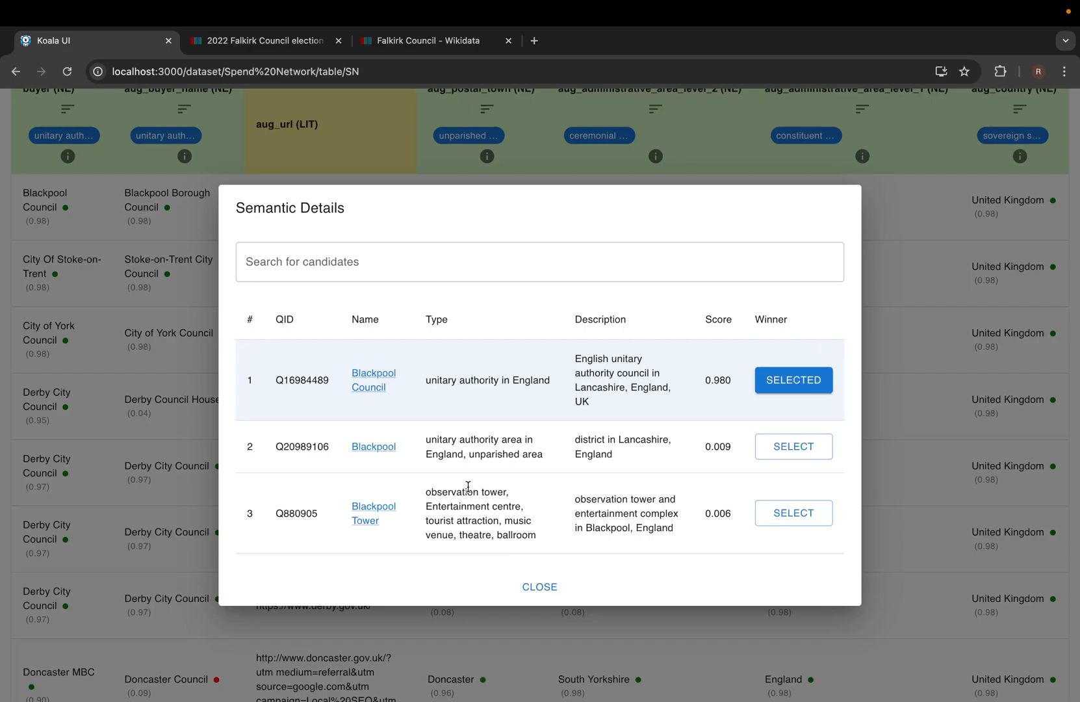
{"action": "left_click", "coordinate": [529, 585]}
{"action": "scroll", "coordinate": [439, 442], "scroll_direction": "up", "scroll_amount": 3}
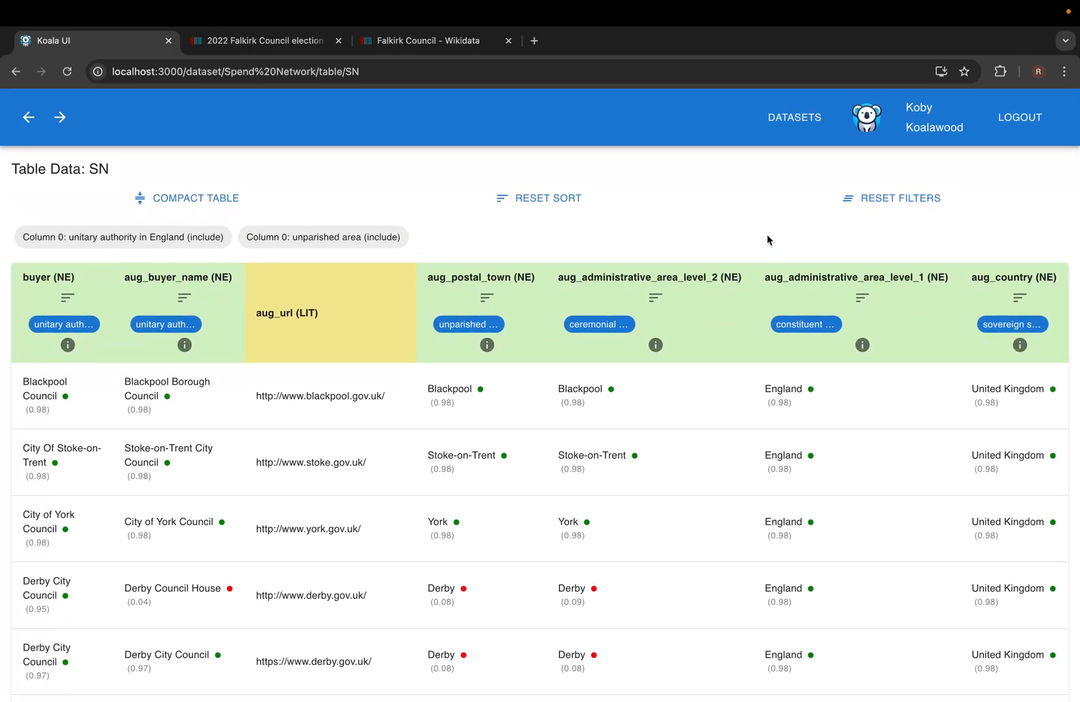
Clear the type filters, sort by buyer ascending then descending, and reset the sort.
{"action": "left_click", "coordinate": [909, 200]}
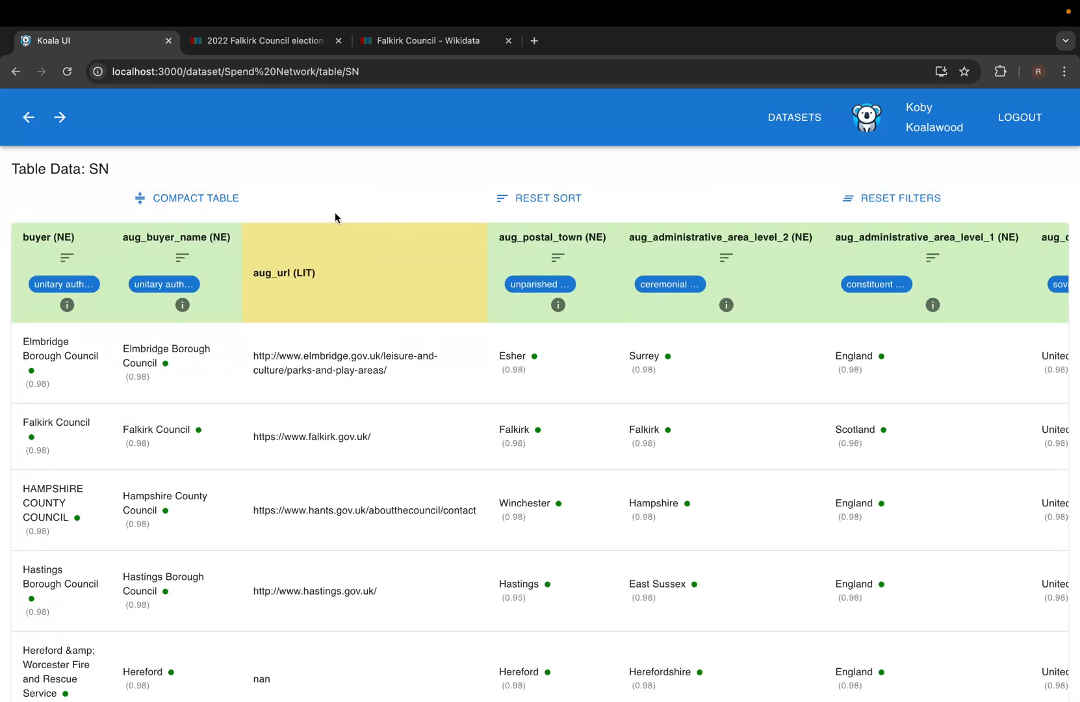
{"action": "mouse_move", "coordinate": [184, 294]}
{"action": "left_click", "coordinate": [65, 259]}
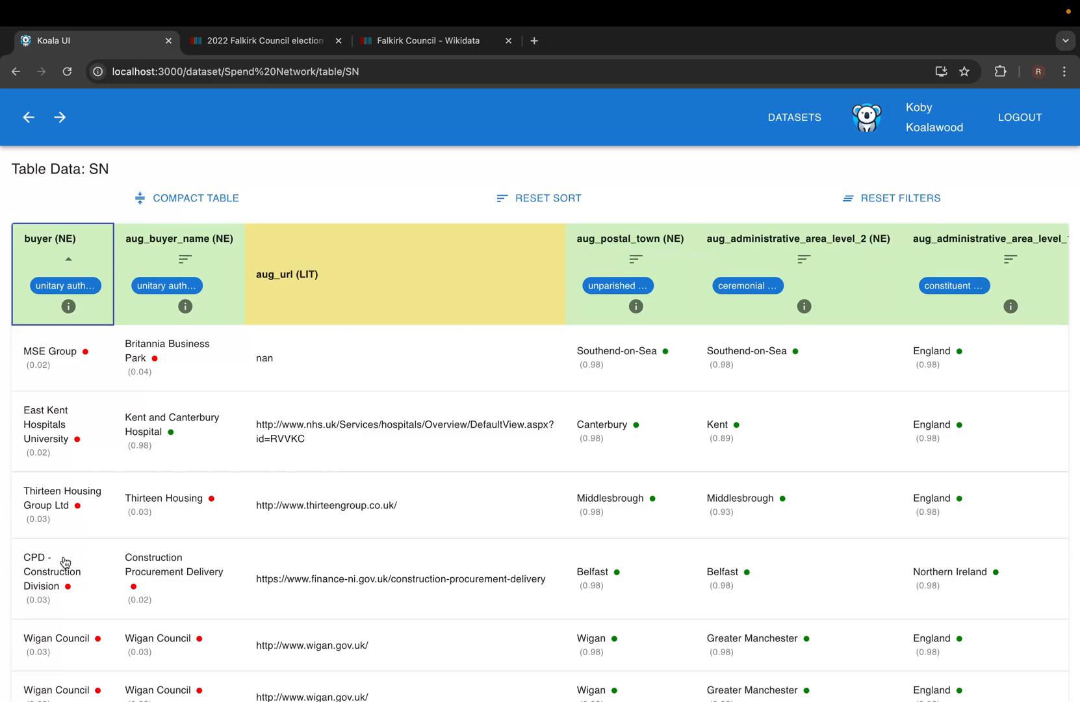
{"action": "left_click", "coordinate": [65, 265]}
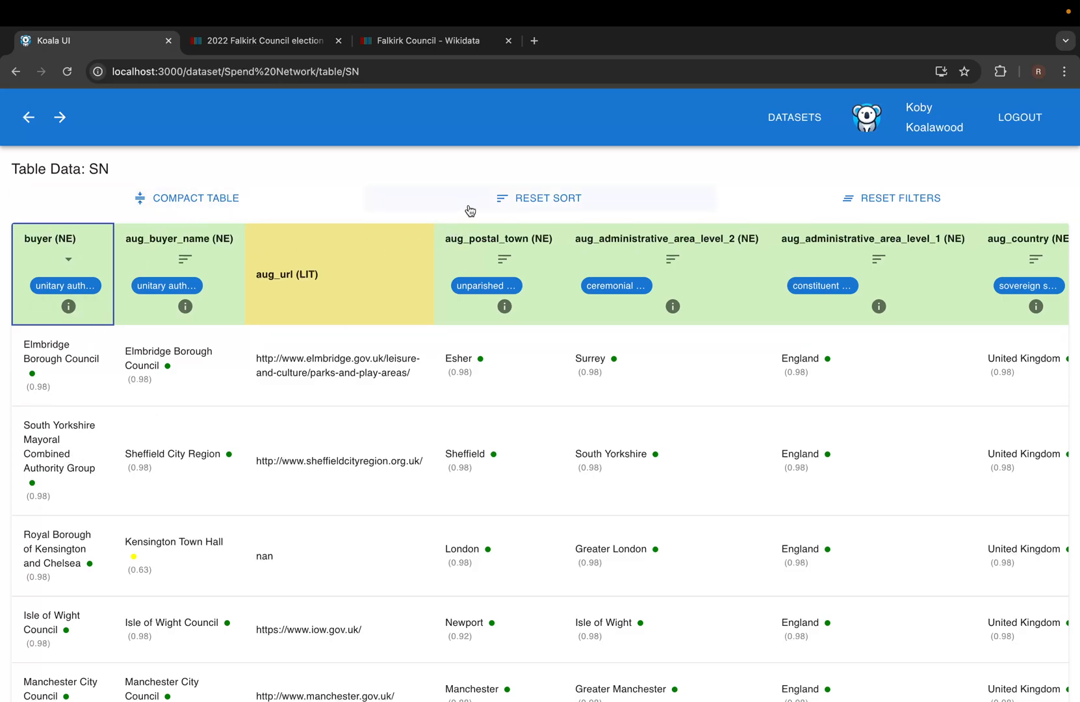
{"action": "left_click", "coordinate": [546, 201]}
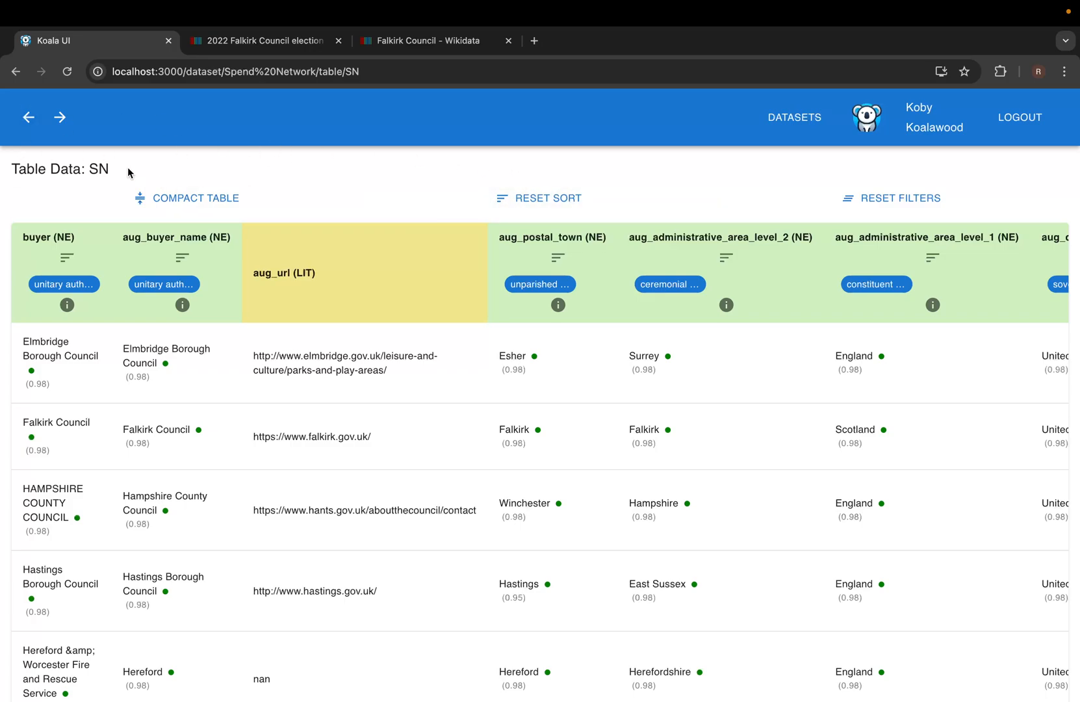
Go back to the Spend Network table list and delete the SN table.
{"action": "left_click", "coordinate": [26, 117]}
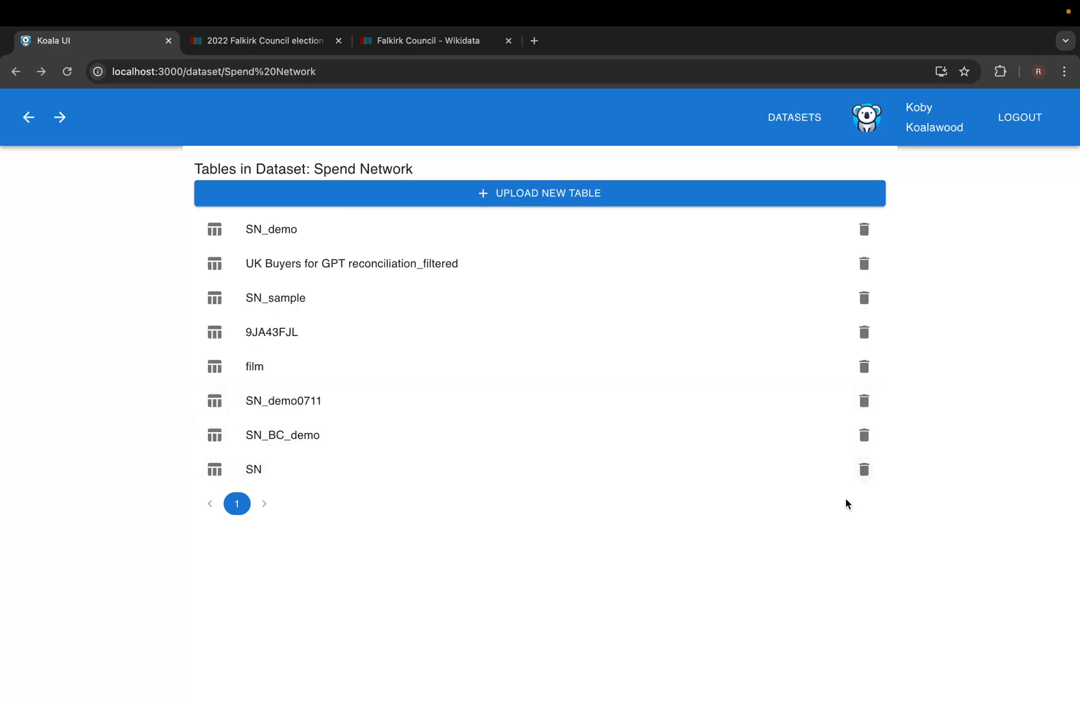
{"action": "left_click", "coordinate": [863, 469]}
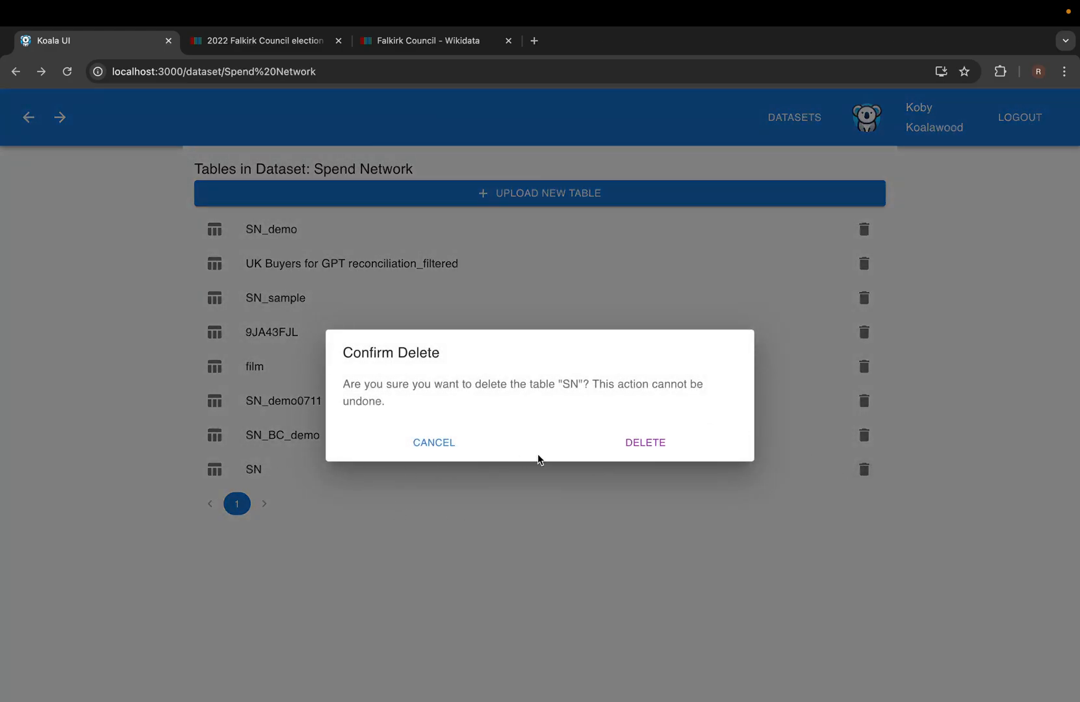
{"action": "left_click", "coordinate": [651, 447]}
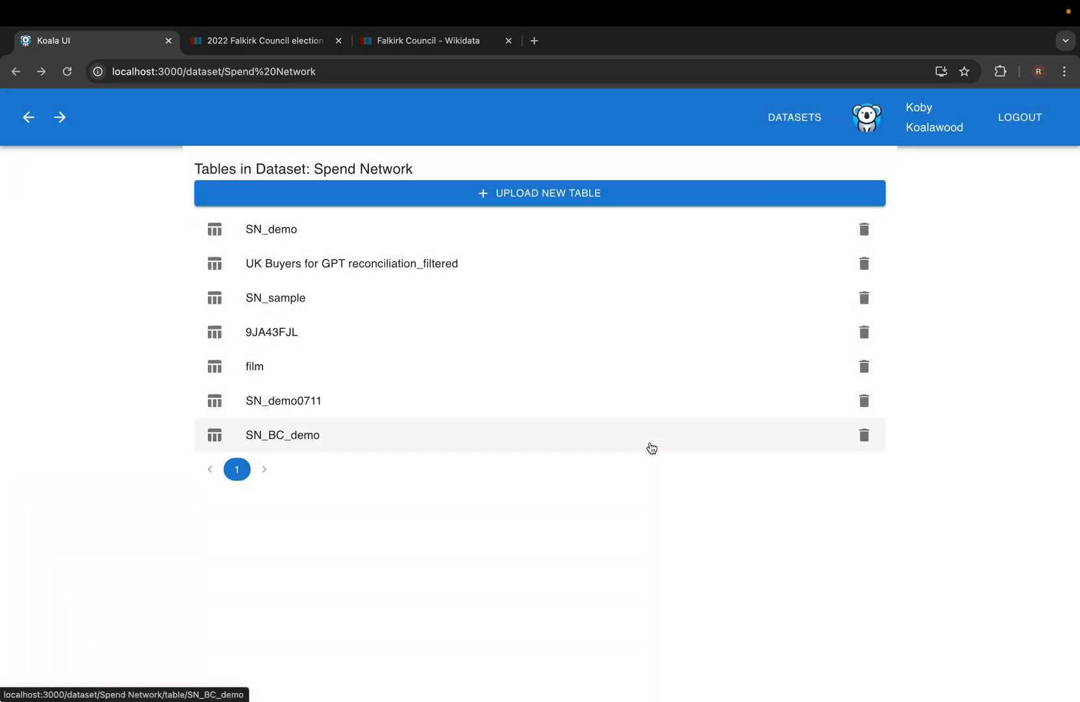
{"action": "mouse_move", "coordinate": [704, 699]}
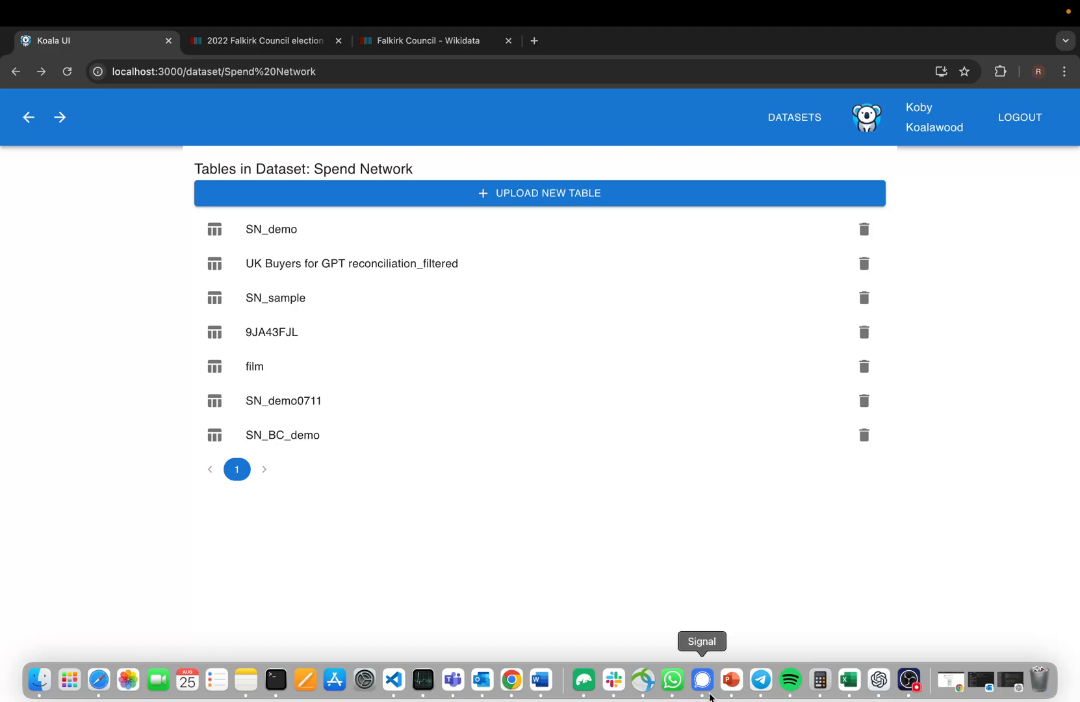